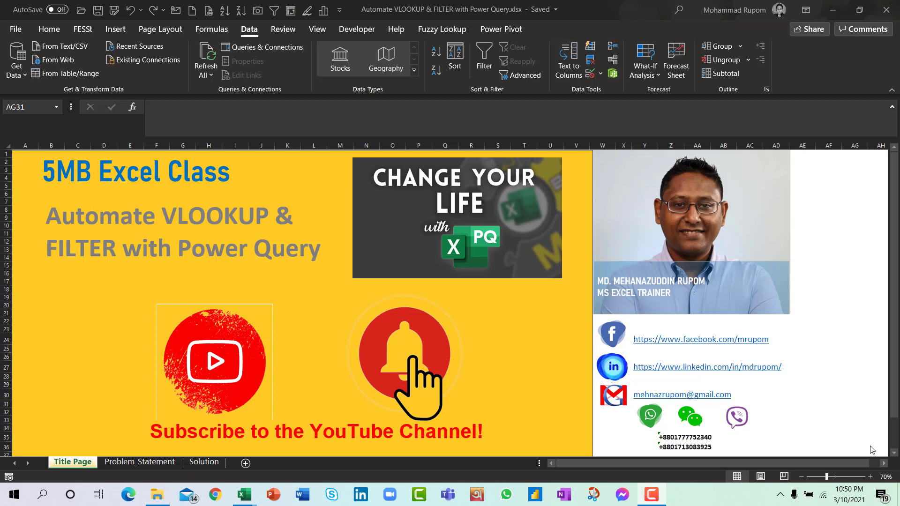
- Review the Problem_Statement sheet, and examine the input, output and filter tables on the Solution sheet
left_click(139, 462)
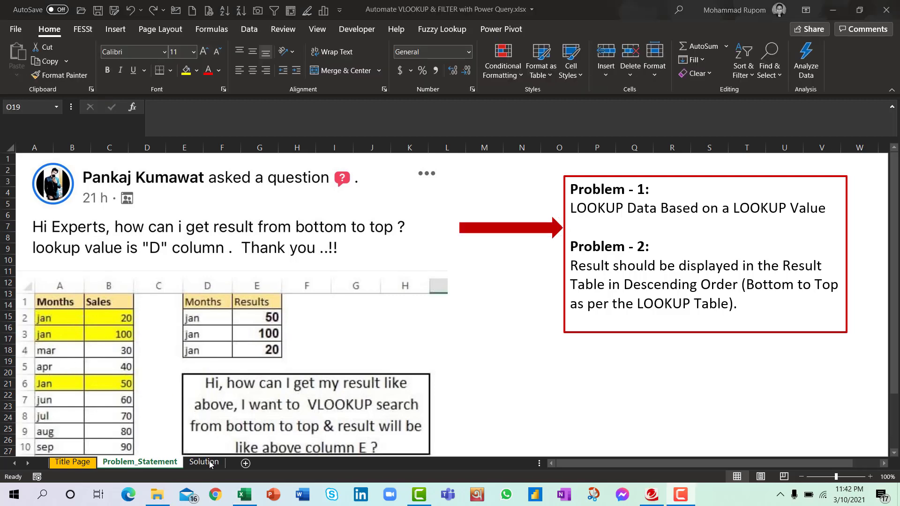
left_click(204, 461)
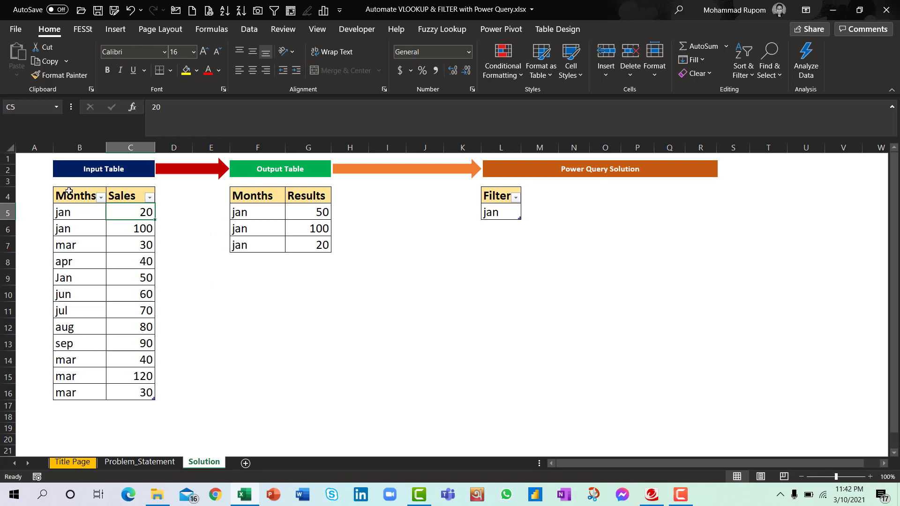
left_click_drag(81, 199, 131, 392)
left_click_drag(259, 198, 313, 248)
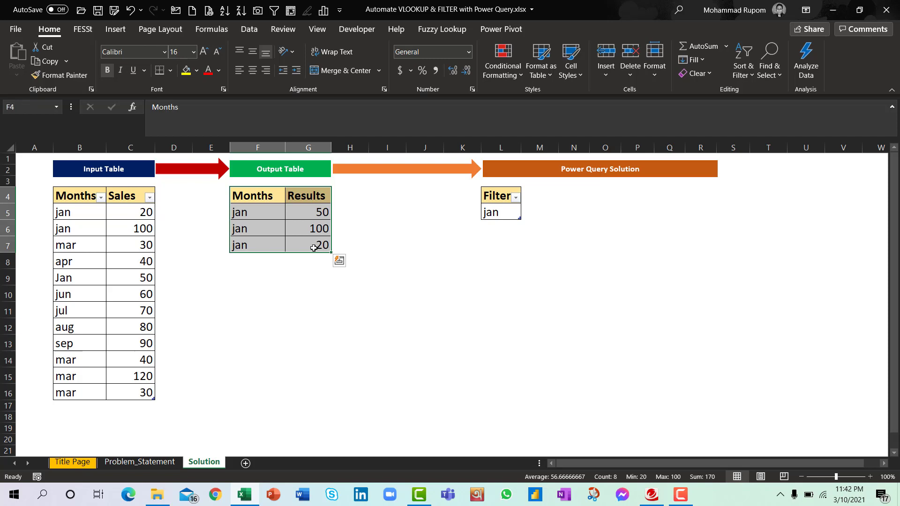
left_click(504, 213)
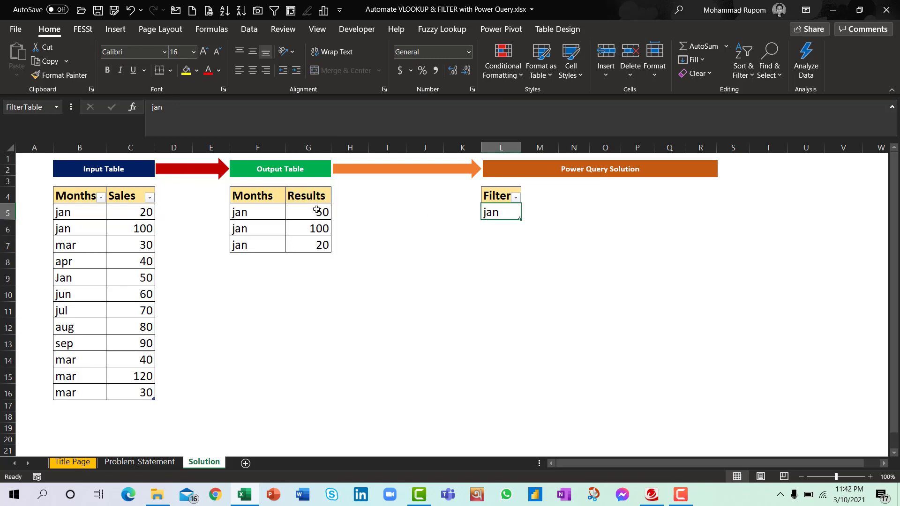
left_click_drag(257, 189, 322, 241)
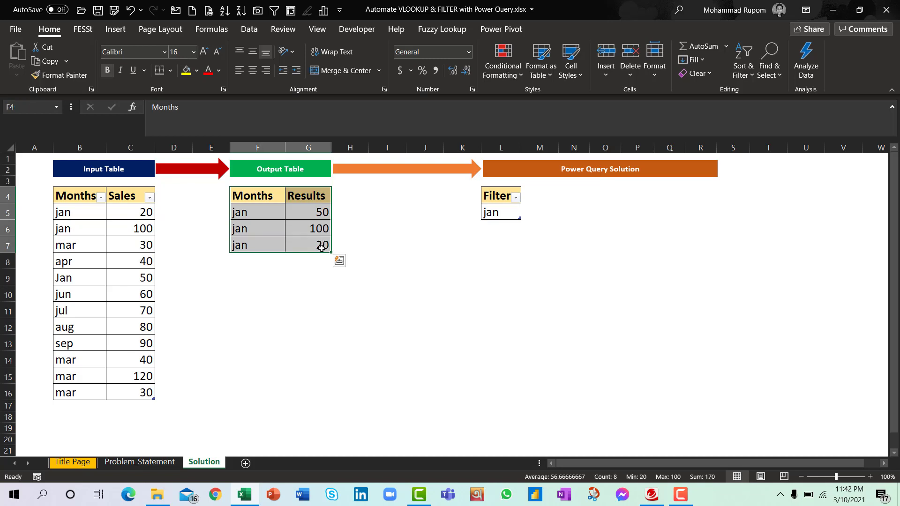
left_click_drag(77, 199, 122, 215)
left_click_drag(114, 269, 111, 396)
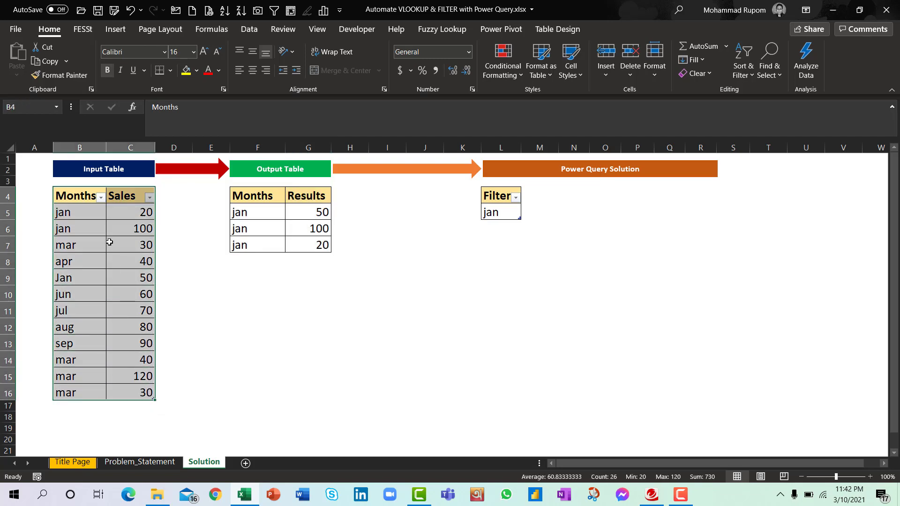
left_click(92, 211)
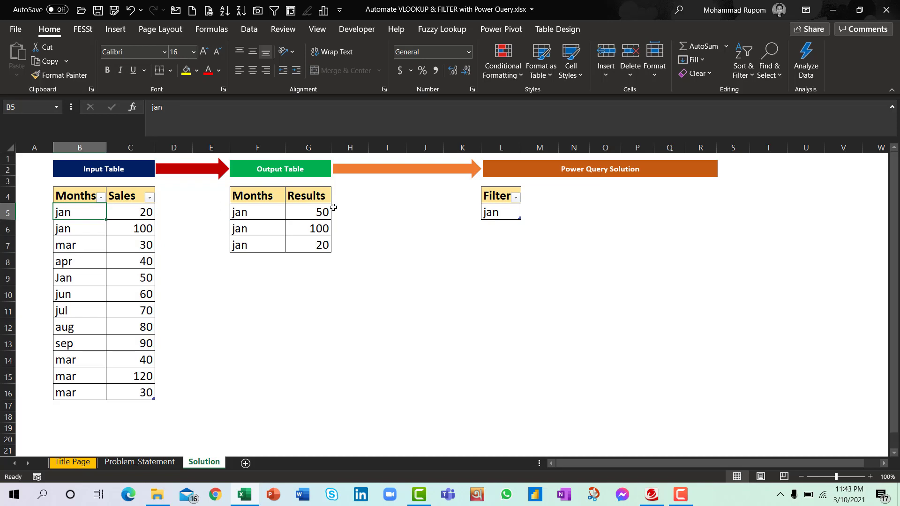
- Check the table names assigned to the Filter table and the input table on the Solution sheet
left_click(486, 210)
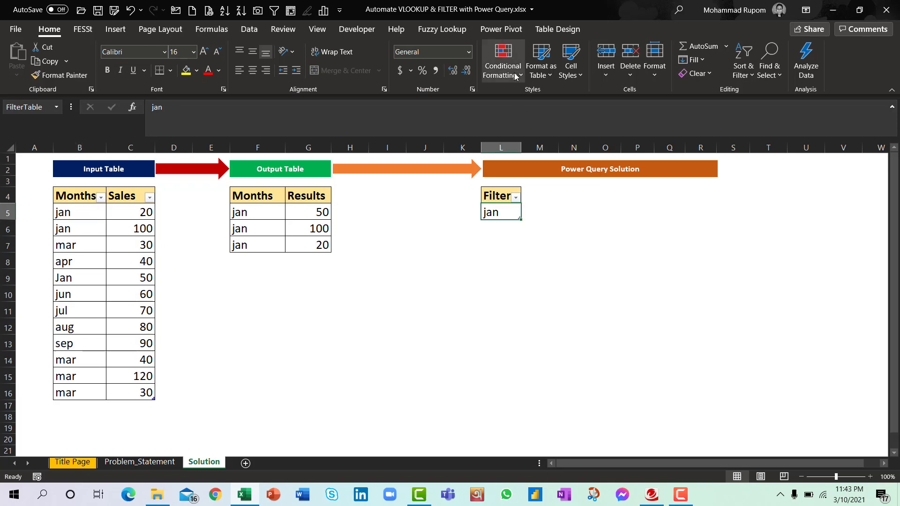
left_click(557, 30)
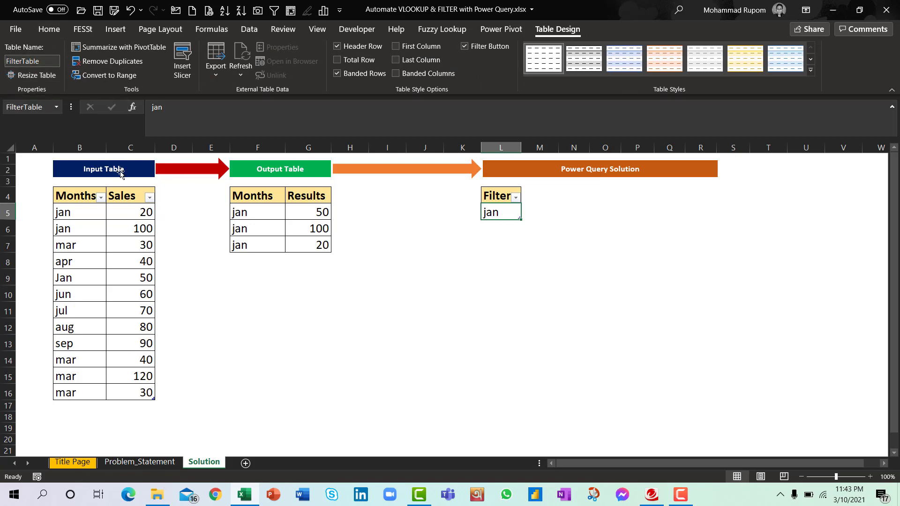
left_click(86, 210)
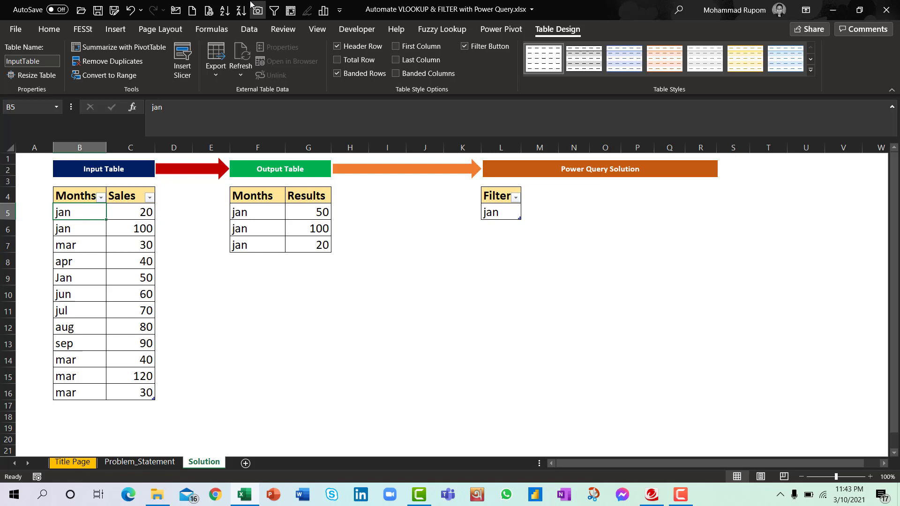
- Load the input table with Months and Sales into the Power Query Editor and inspect its columns
left_click(243, 27)
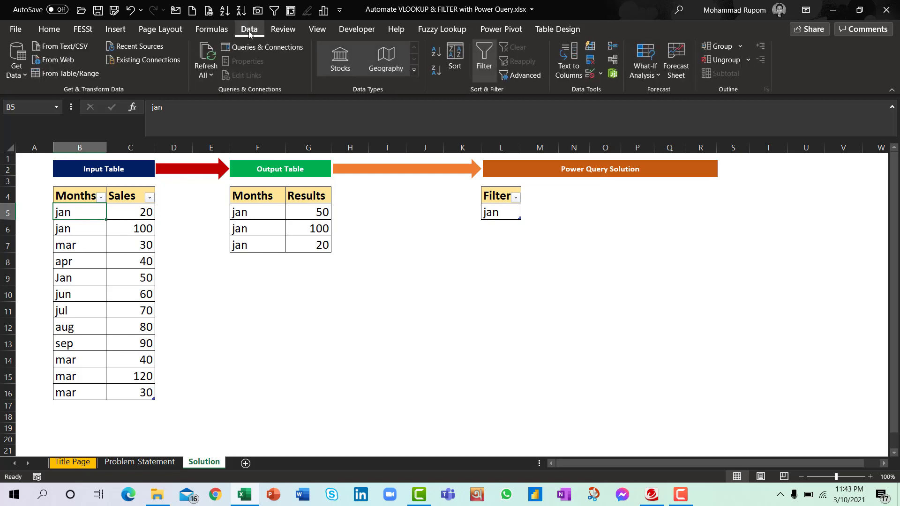
left_click(84, 74)
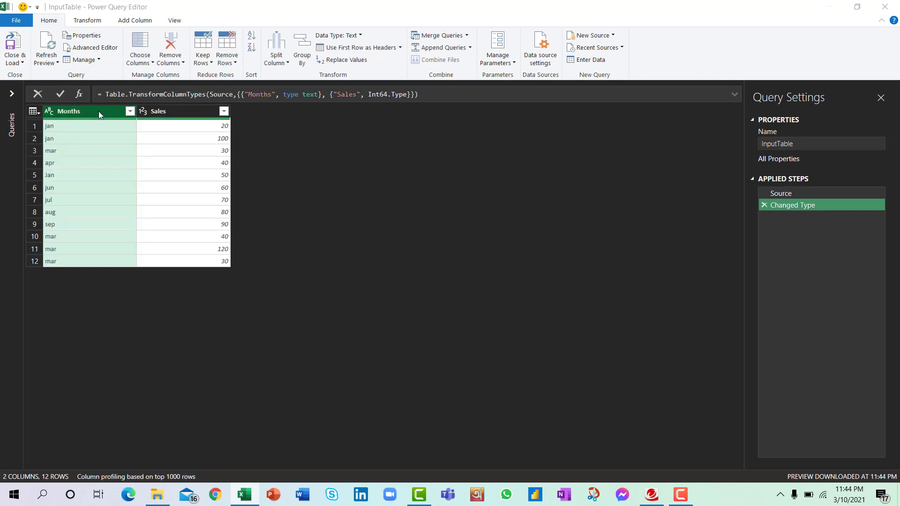
left_click(178, 112)
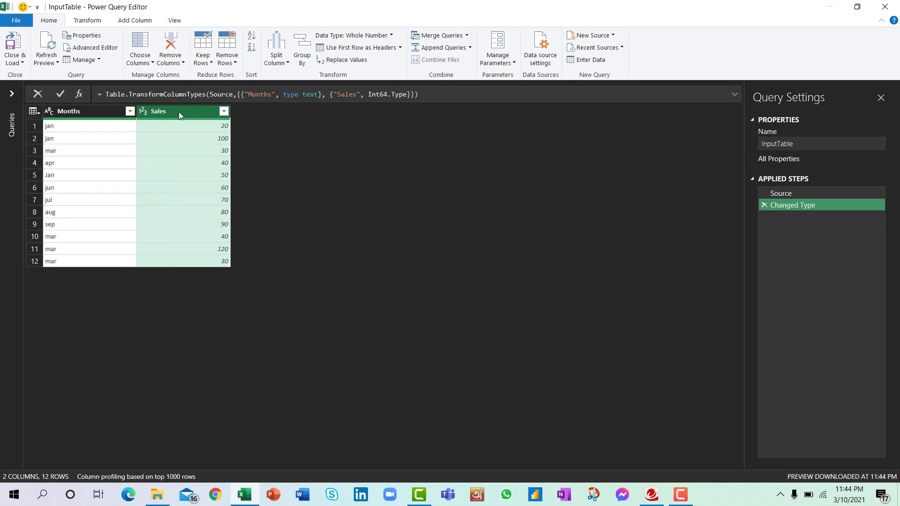
- Add an index column starting from 1 to the InputTable query
left_click(127, 21)
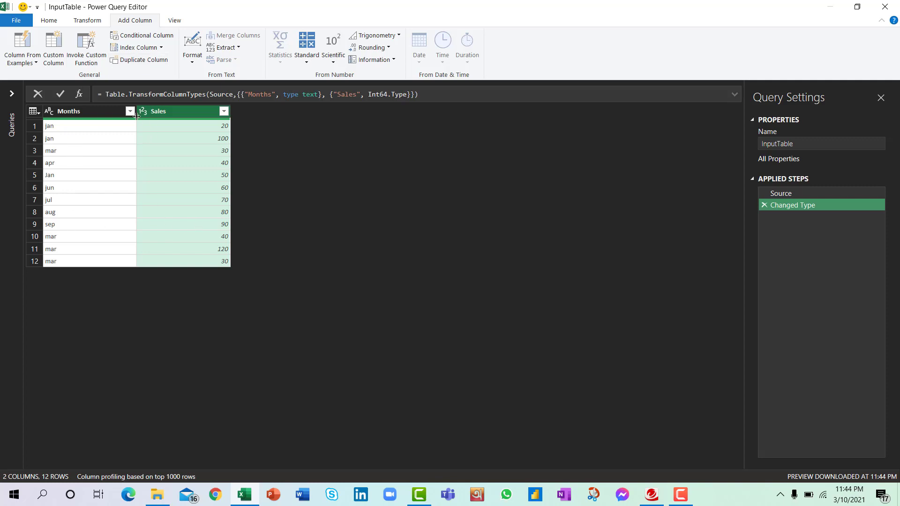
left_click(161, 49)
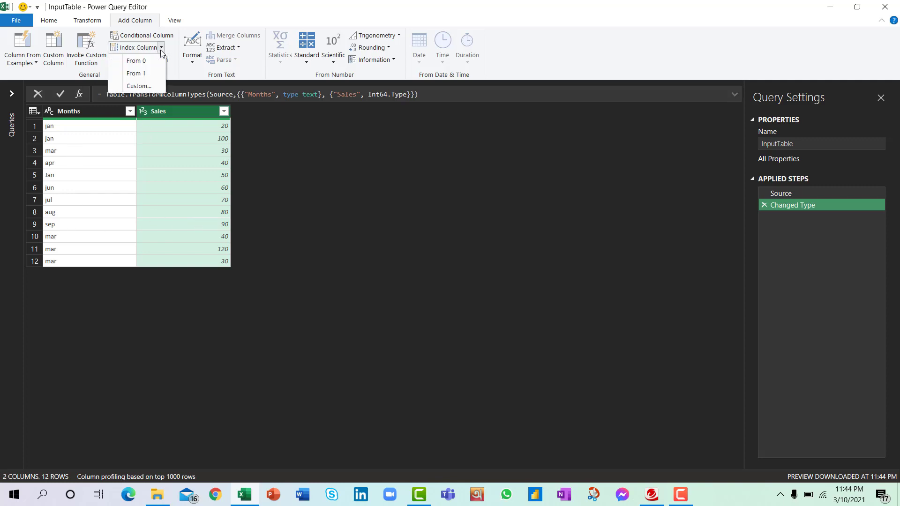
left_click(155, 74)
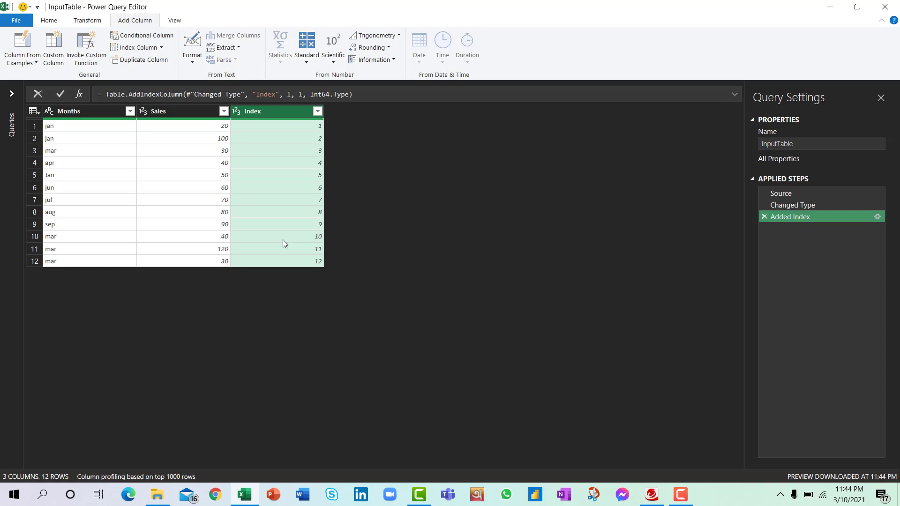
- Sort the InputTable query by Months in ascending order and by Index in descending order
left_click(121, 116)
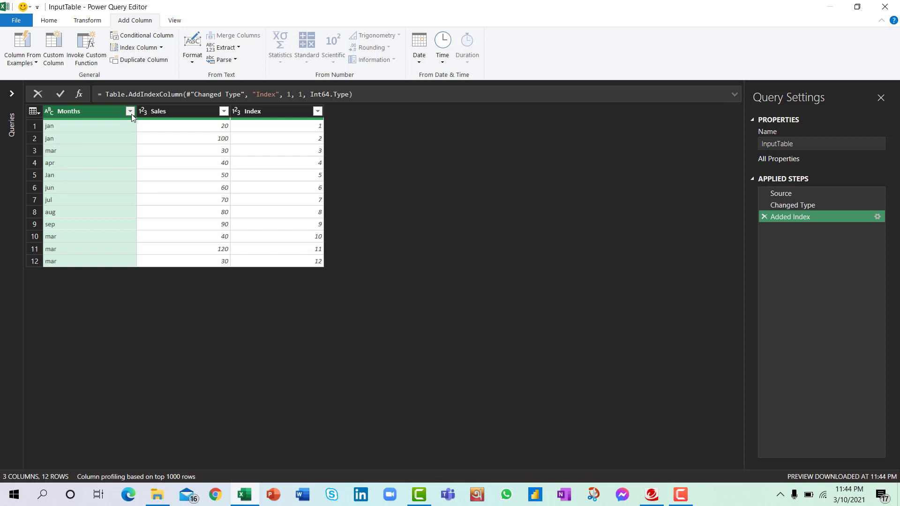
left_click(131, 113)
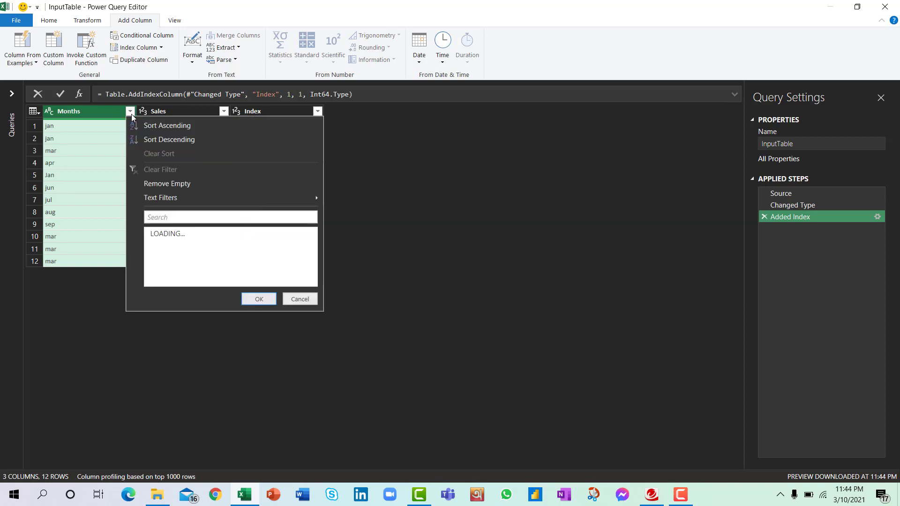
left_click(173, 128)
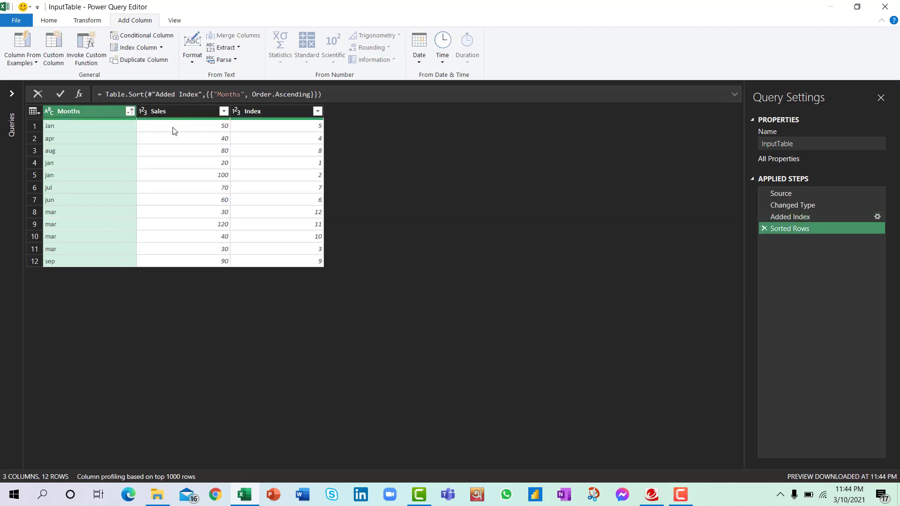
left_click(288, 112)
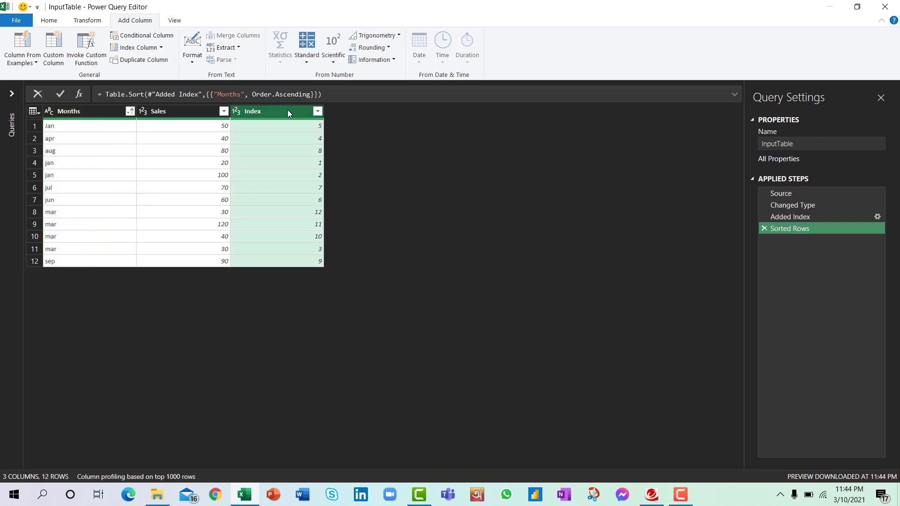
left_click(317, 113)
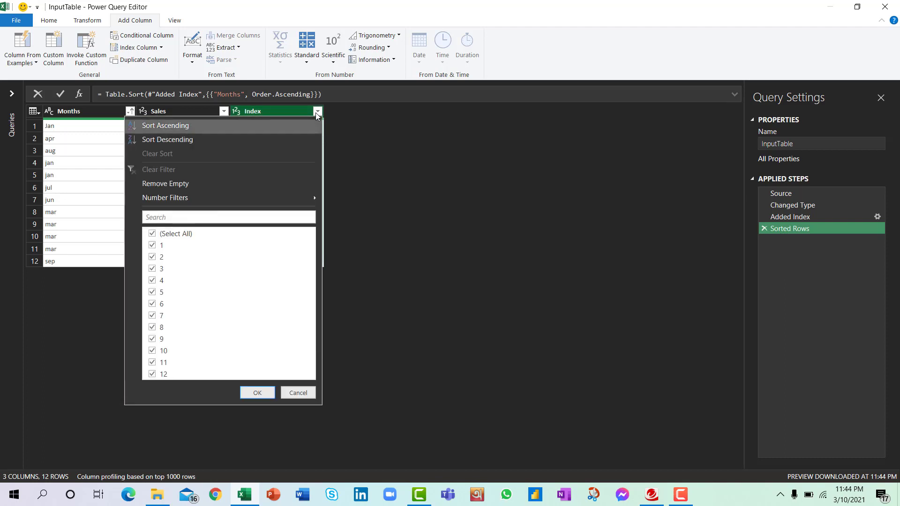
left_click(245, 140)
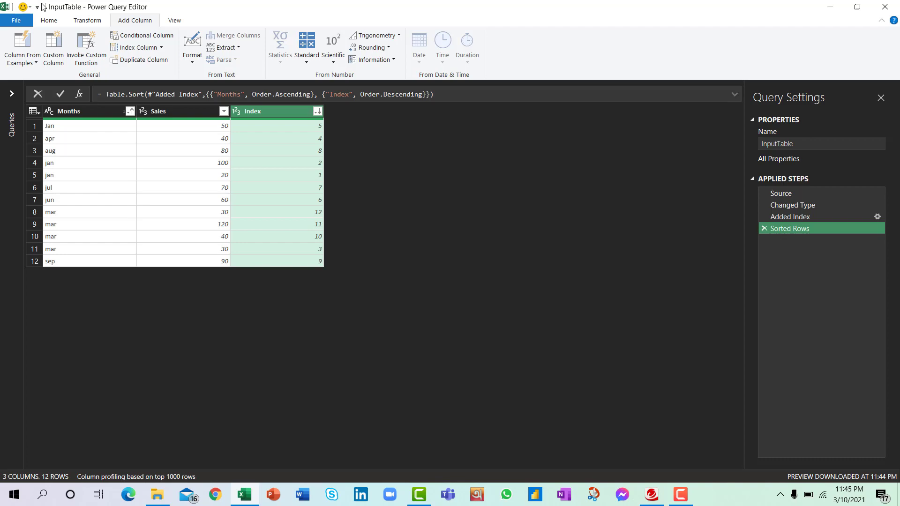
- Close the query editor and load the InputTable query as a connection only
left_click(49, 21)
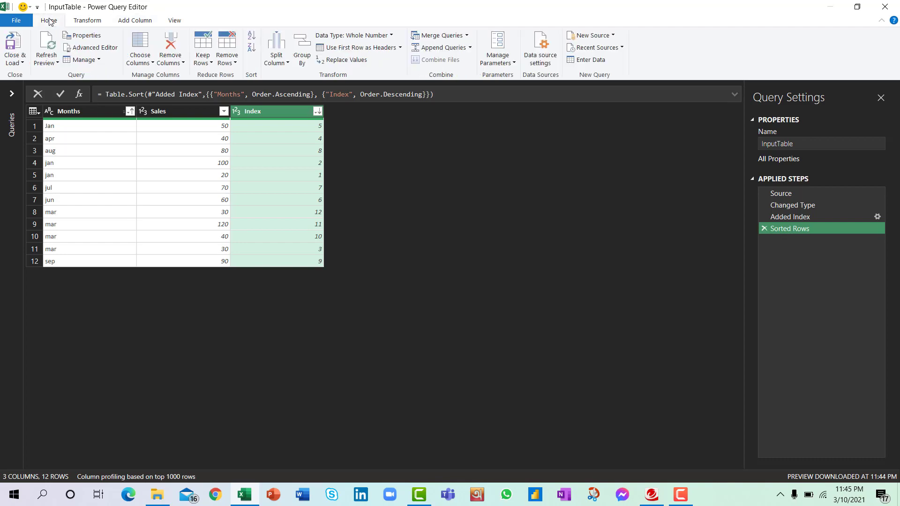
left_click(22, 62)
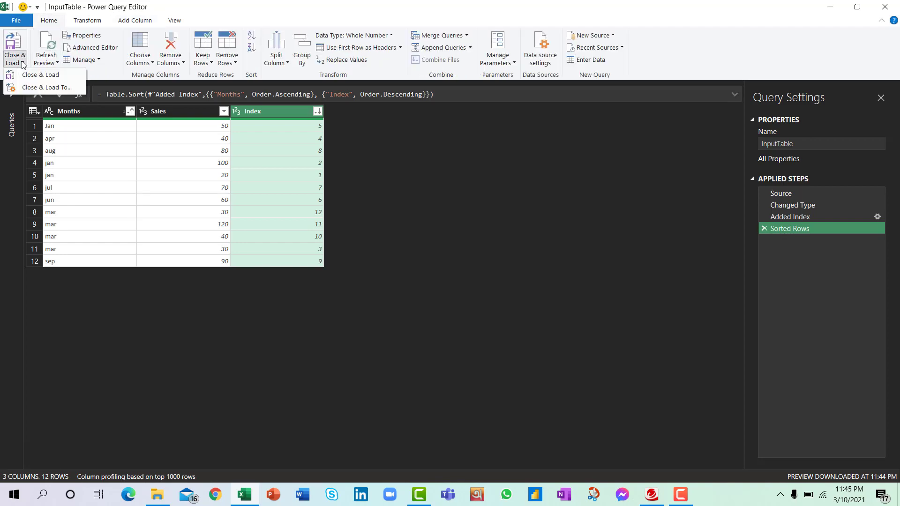
left_click(28, 88)
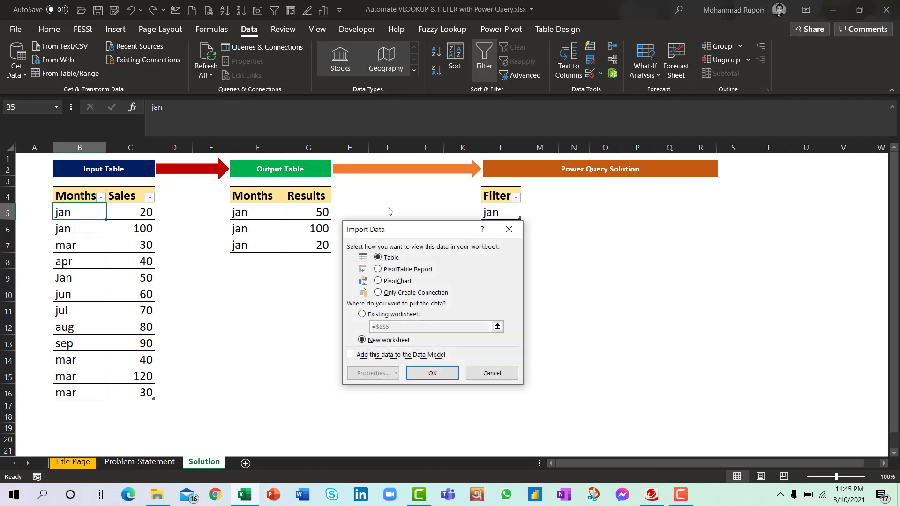
left_click(402, 295)
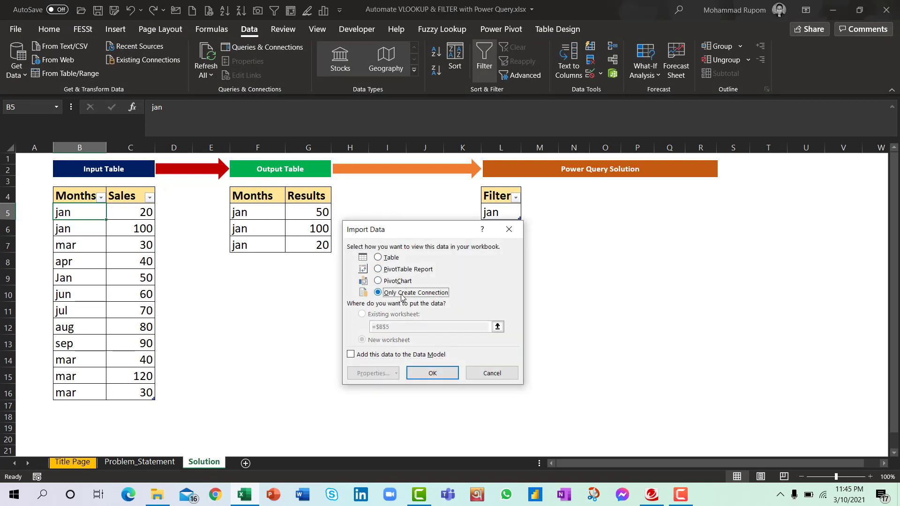
left_click(426, 373)
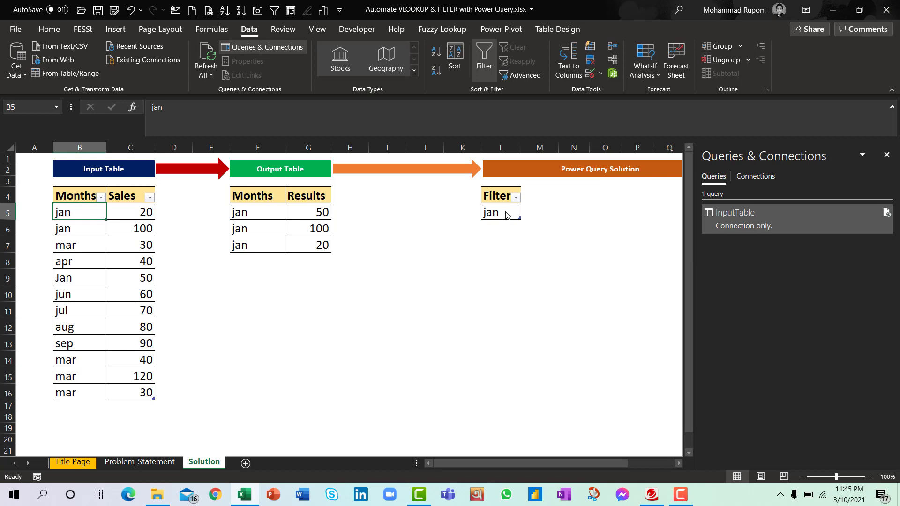
- Load the Filter table into the Power Query Editor and expand the list of queries
mouse_move(743, 227)
left_click(433, 243)
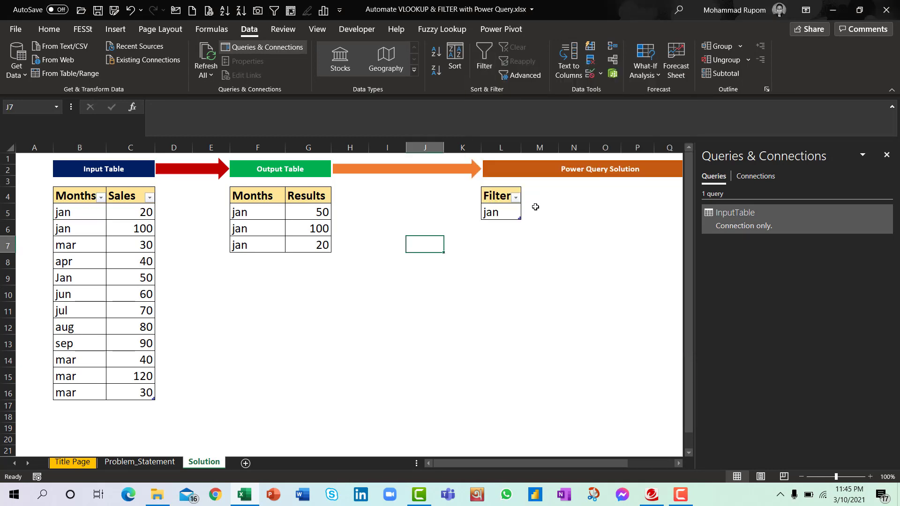
left_click(502, 210)
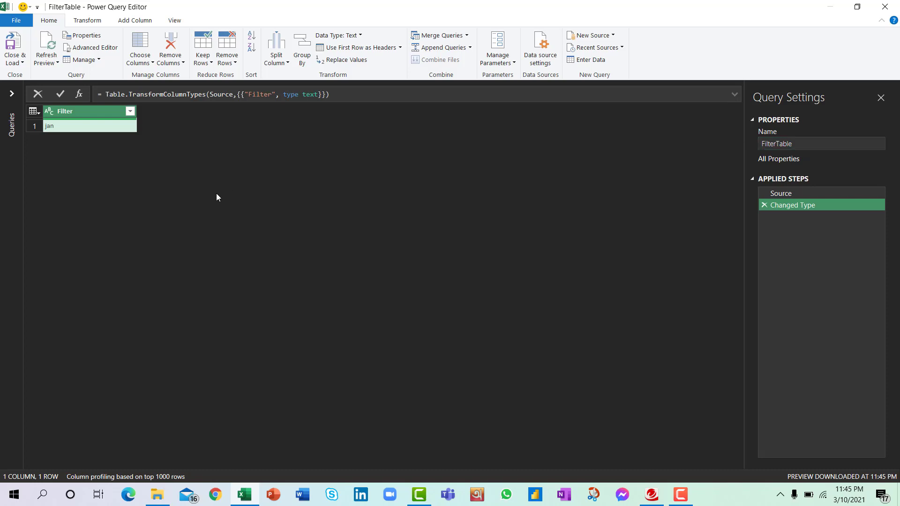
left_click(12, 96)
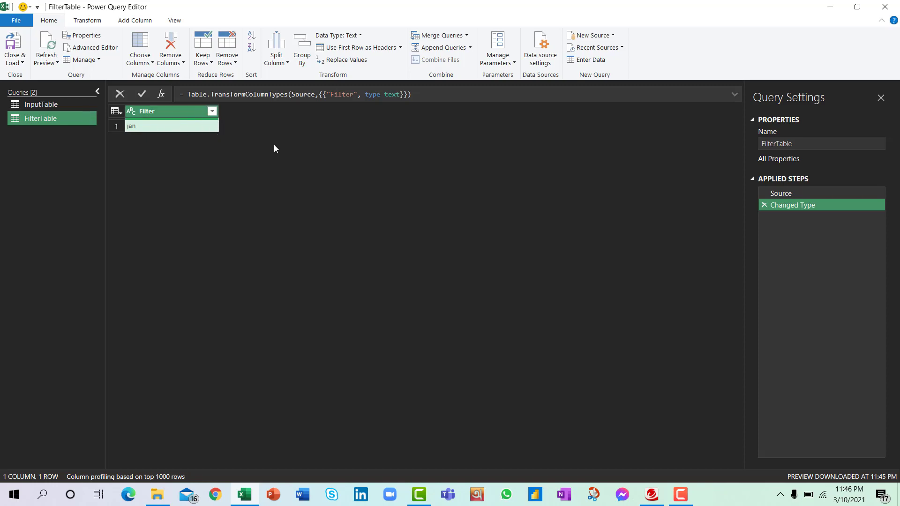
- Merge FilterTable with InputTable as a new query, matching Filter to Months with a Left Outer join
left_click(469, 36)
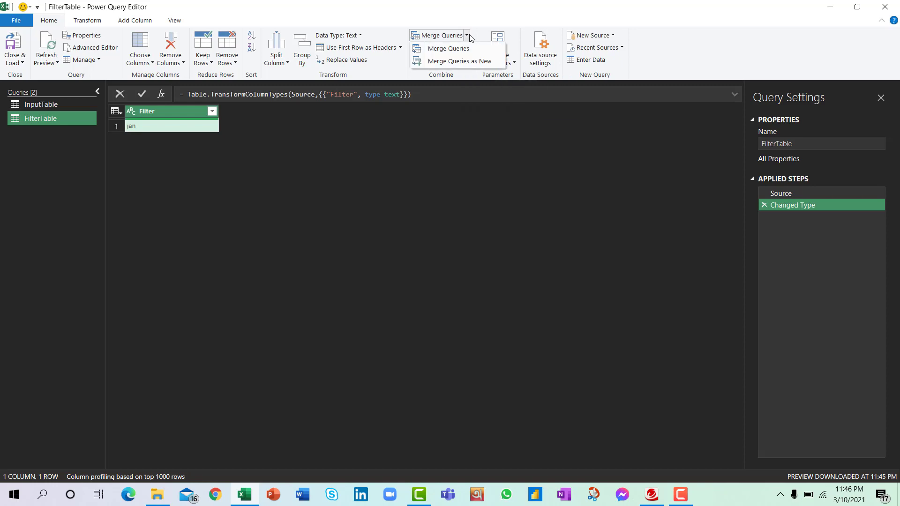
left_click(464, 62)
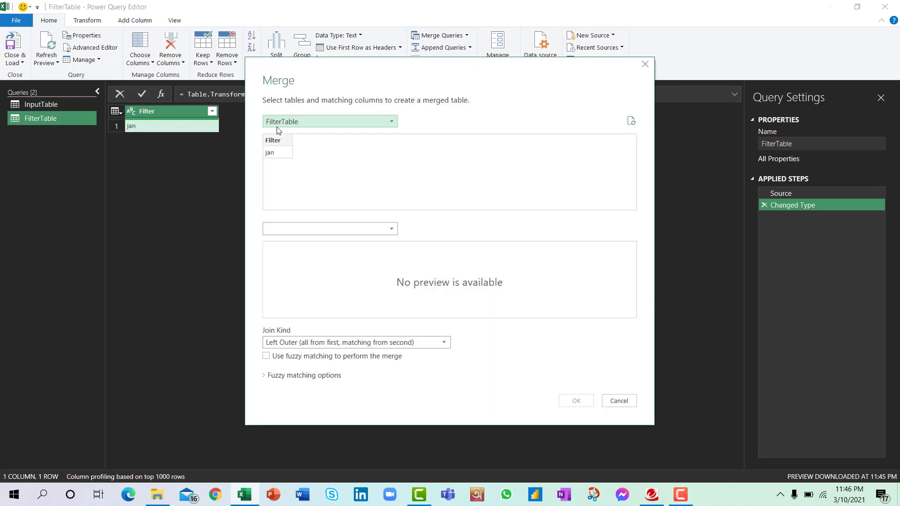
left_click(274, 139)
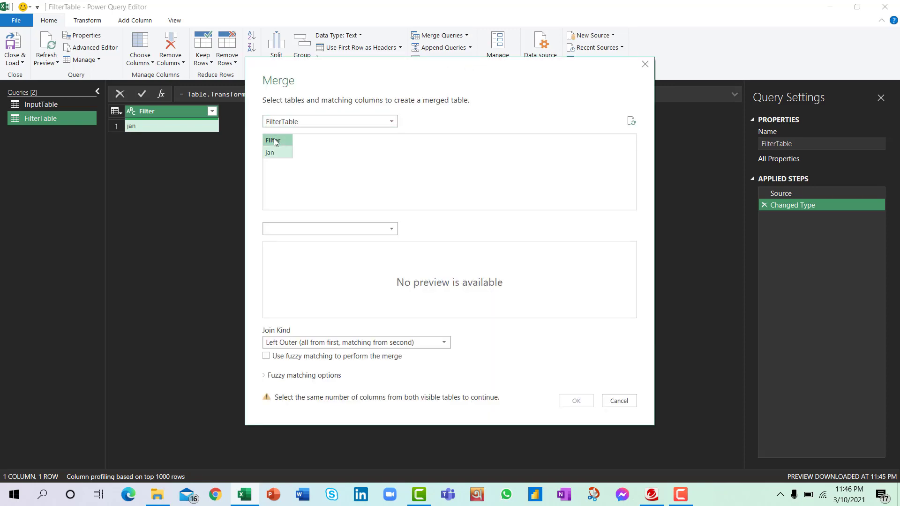
left_click(283, 230)
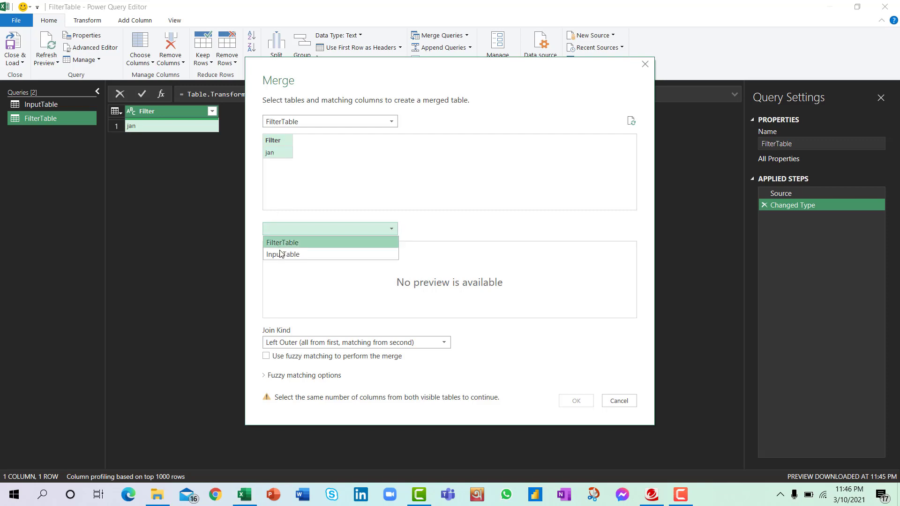
left_click(280, 254)
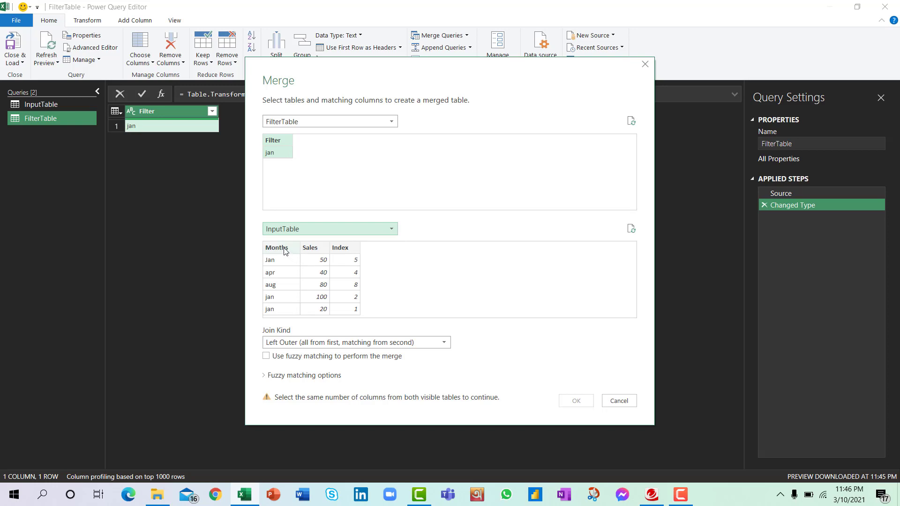
left_click(284, 249)
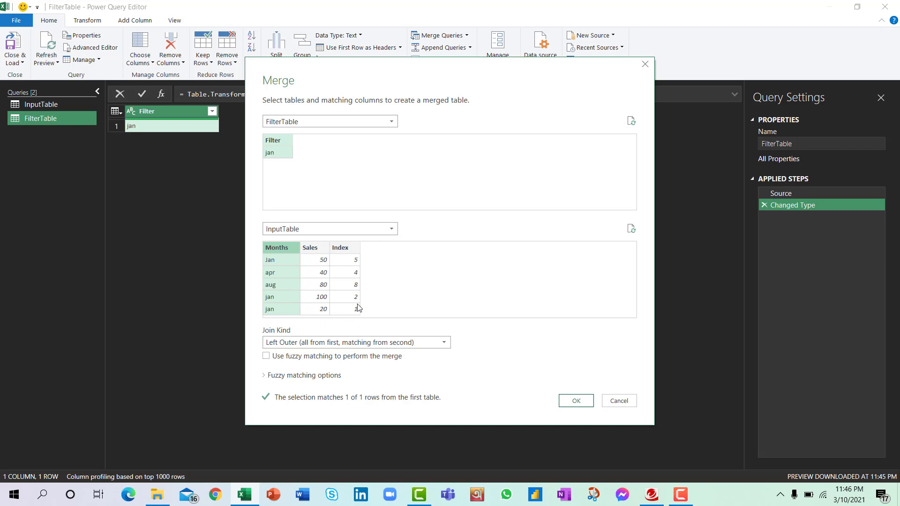
left_click(576, 402)
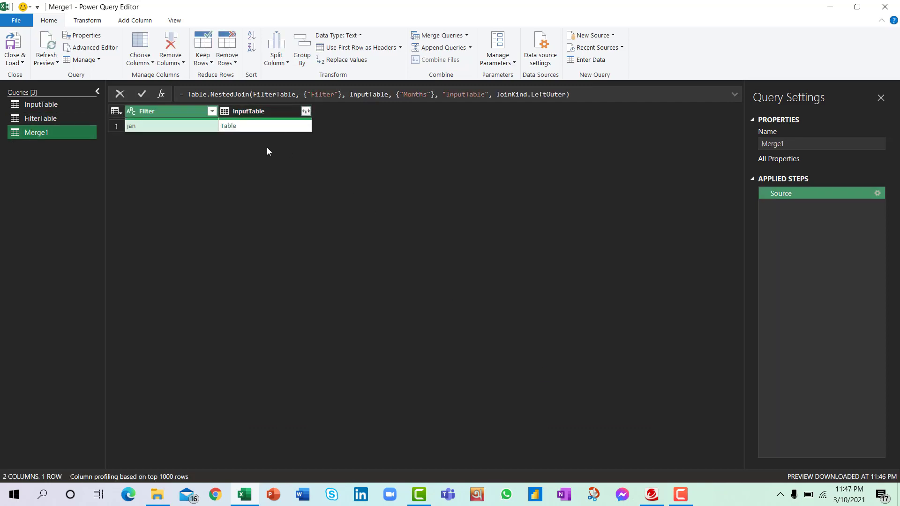
- Expand only Sales and Index from the merged InputTable column without the name prefix, and sort the rows by Index in descending order
left_click(305, 112)
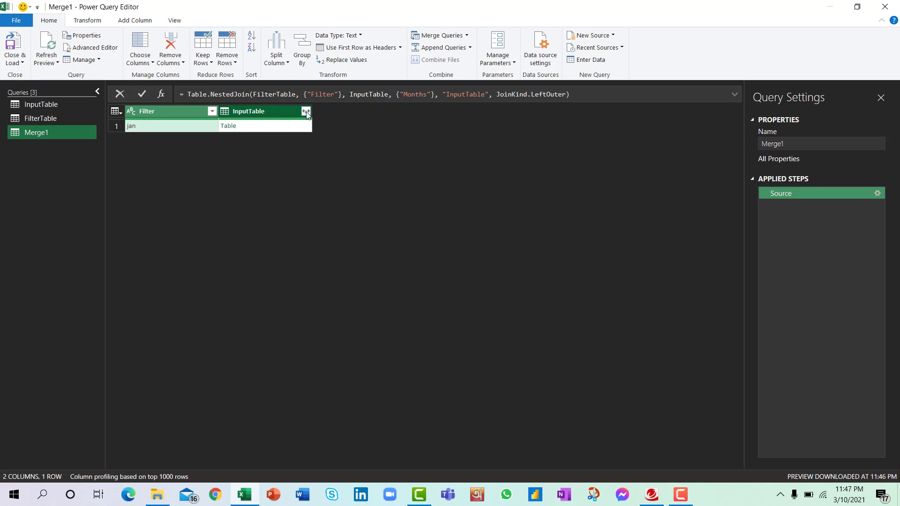
left_click(306, 112)
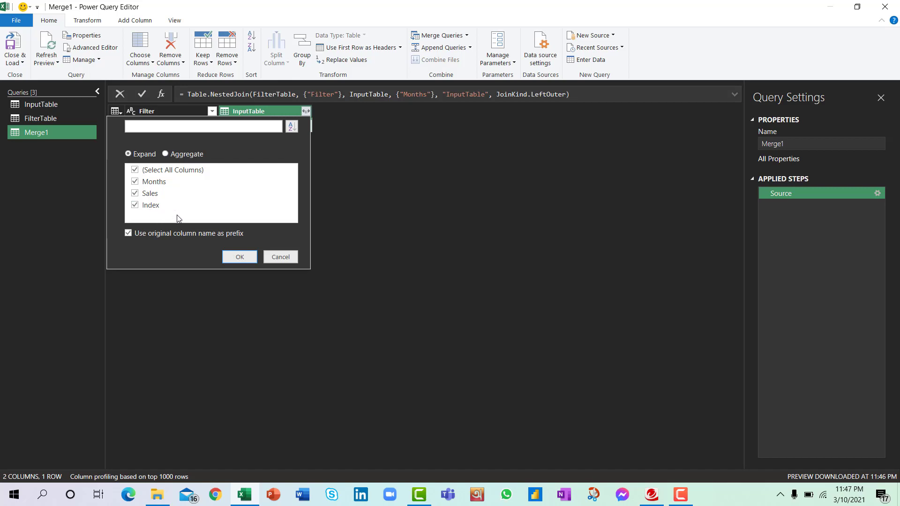
left_click(155, 184)
left_click(170, 235)
left_click(239, 257)
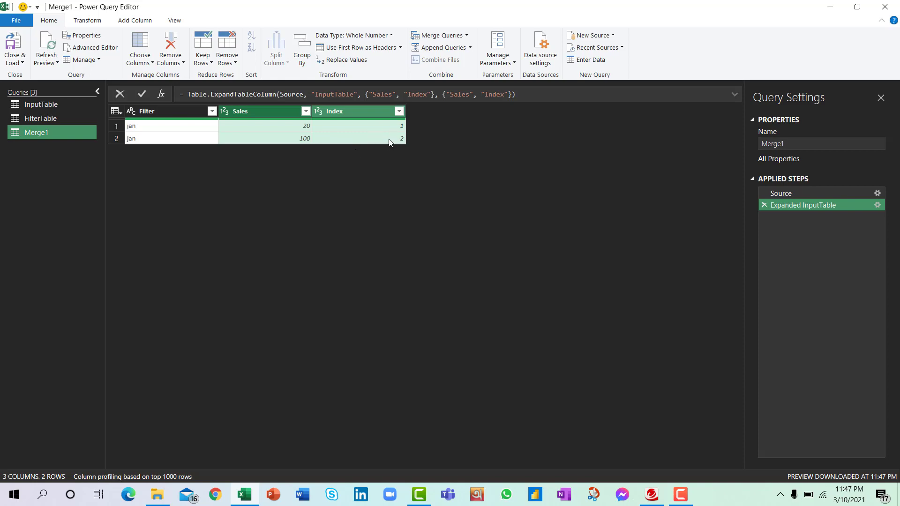
left_click(398, 112)
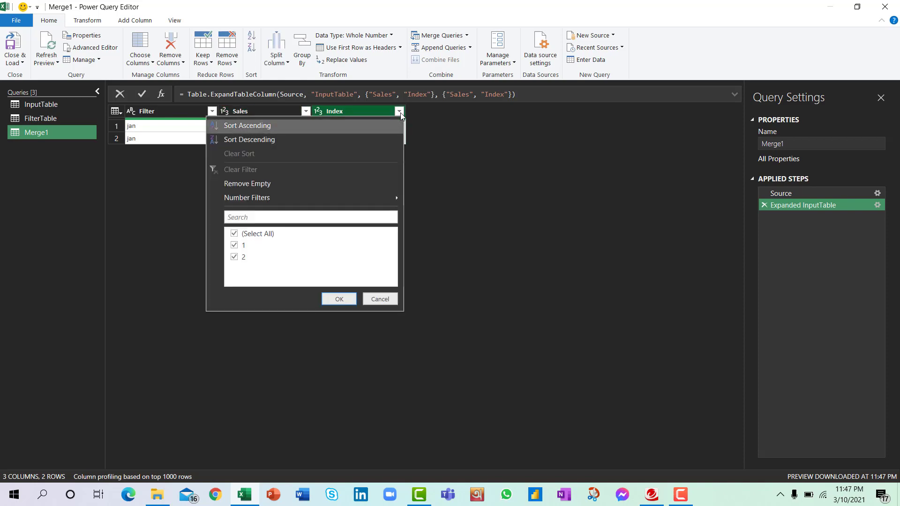
left_click(258, 140)
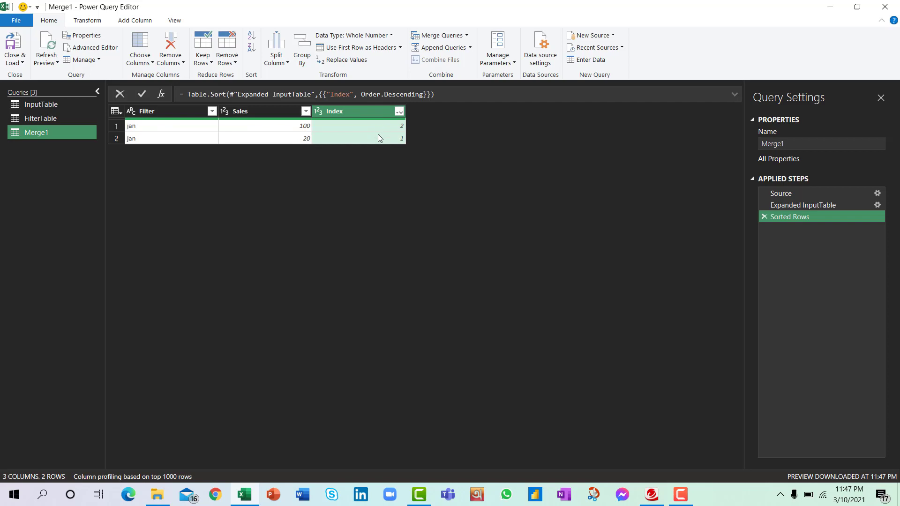
- Rename the merged query as ResultTable
left_click(15, 64)
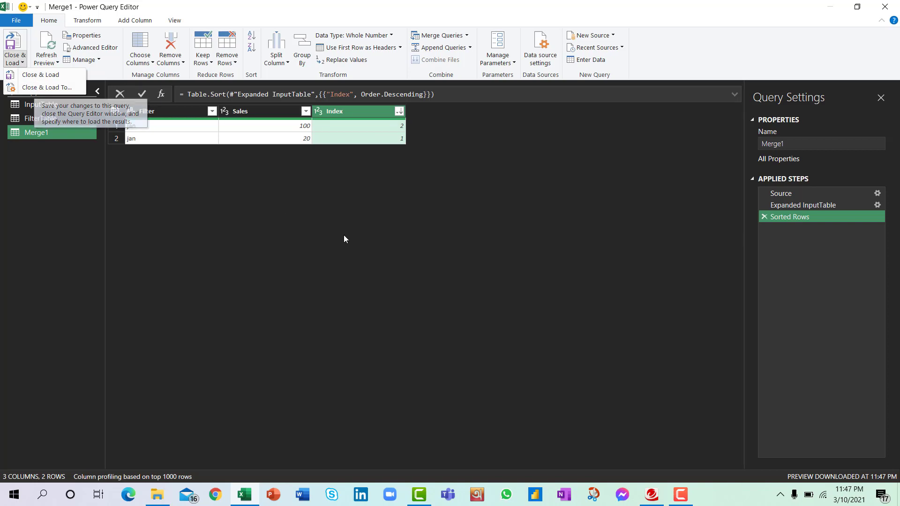
left_click(773, 144)
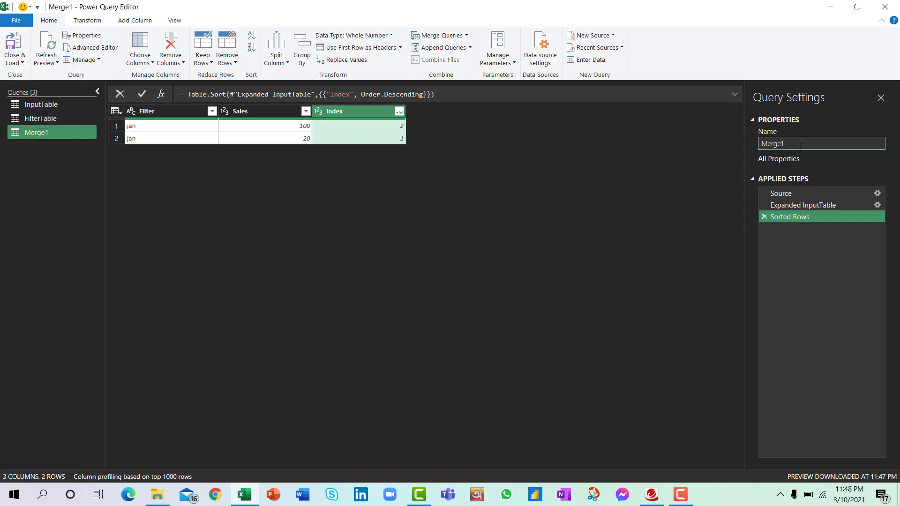
type("Re")
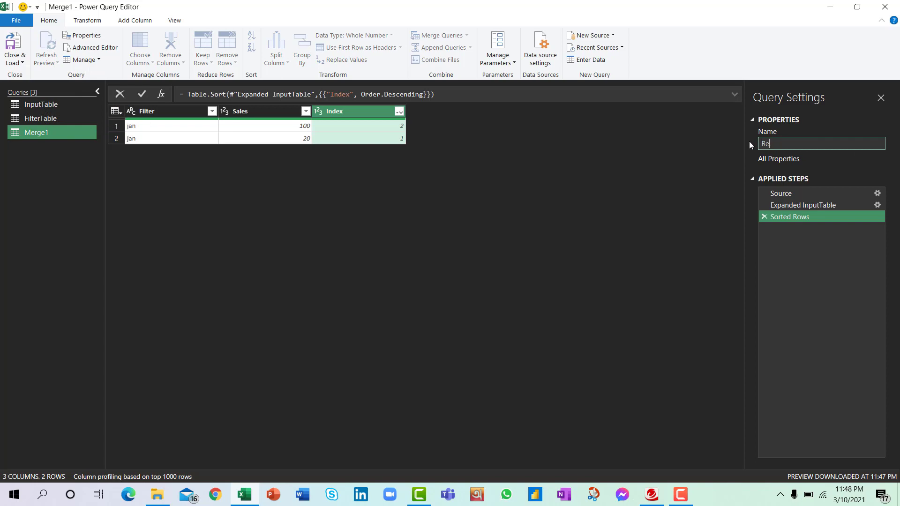
type("sultTable")
key("Return")
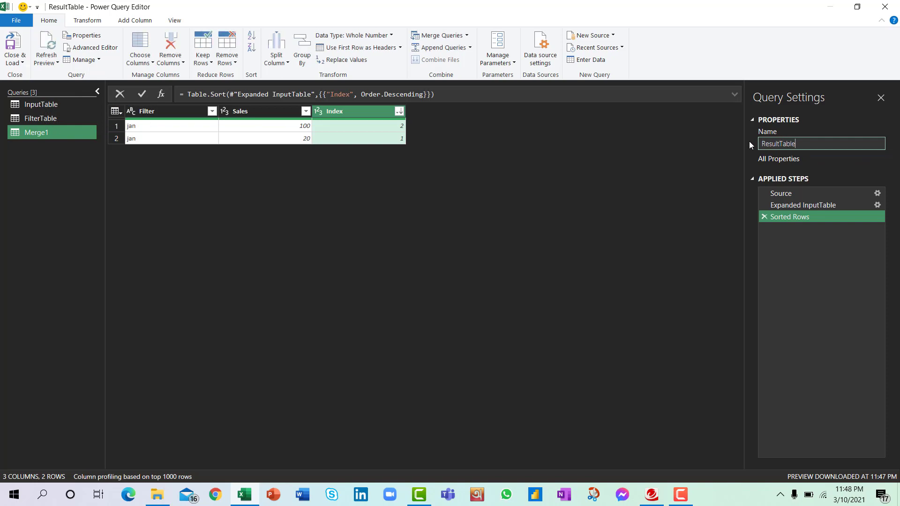
- Close the query editor and load the new FilterTable and ResultTable queries as connections only
left_click(15, 63)
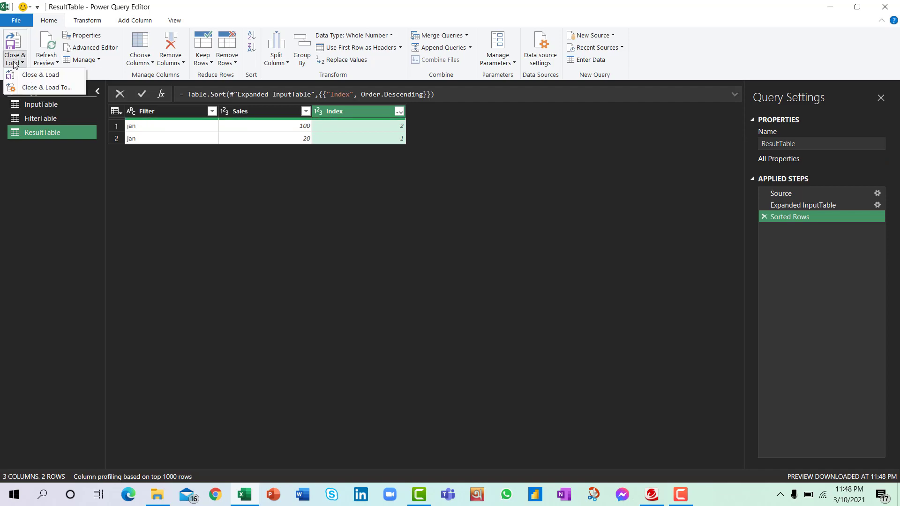
left_click(26, 87)
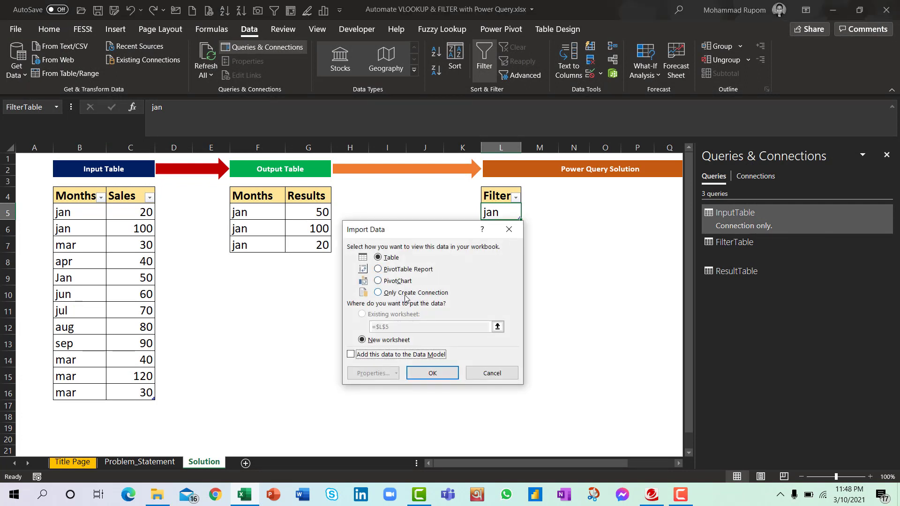
left_click(405, 295)
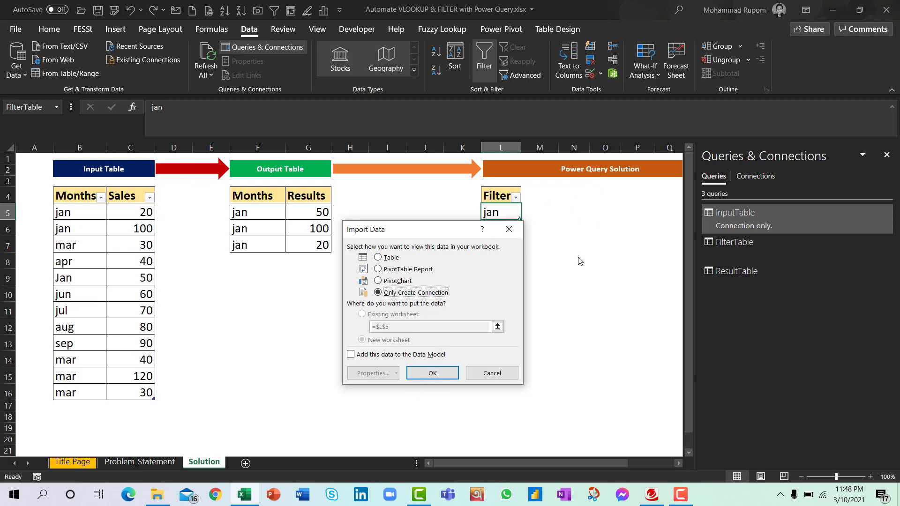
left_click(432, 373)
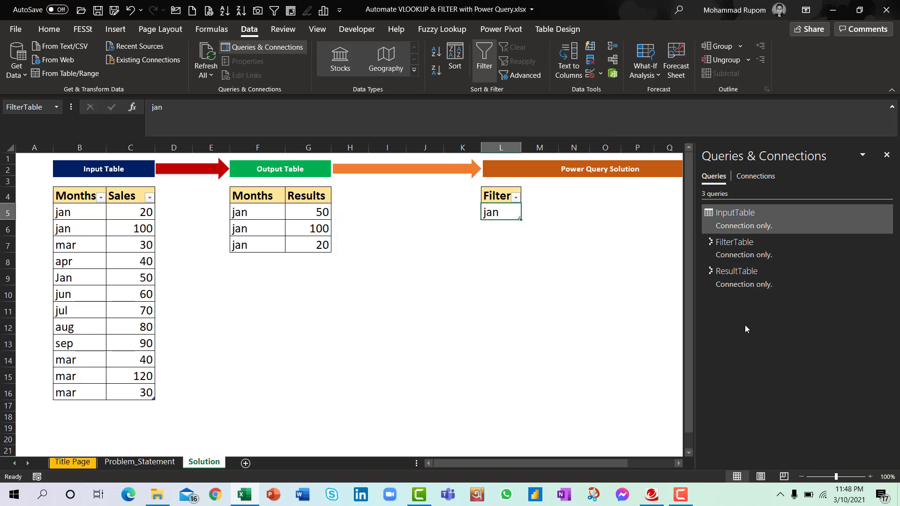
- Load the ResultTable query as a table on the existing Solution worksheet, starting at cell N4
right_click(730, 285)
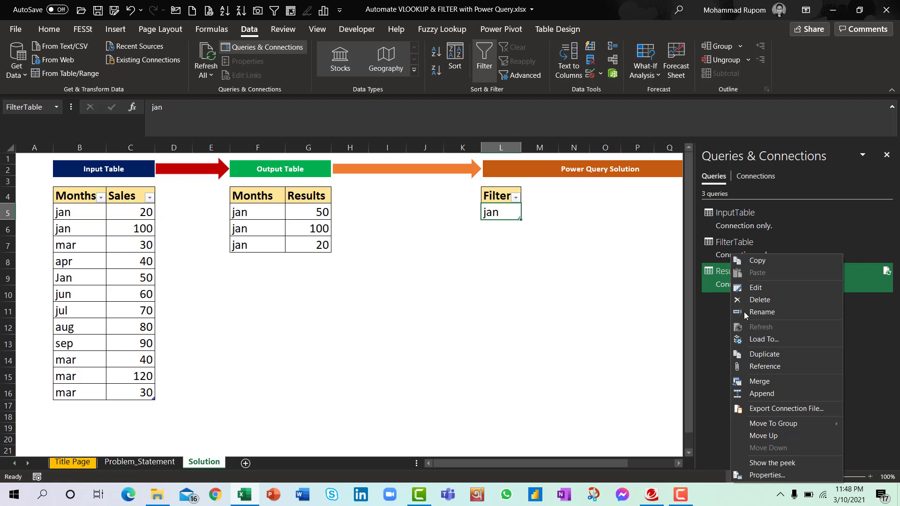
left_click(754, 341)
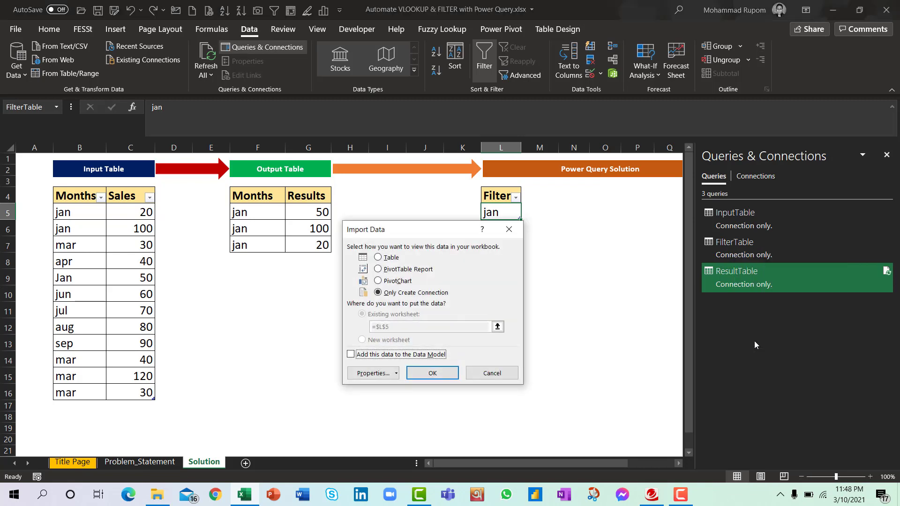
left_click(388, 257)
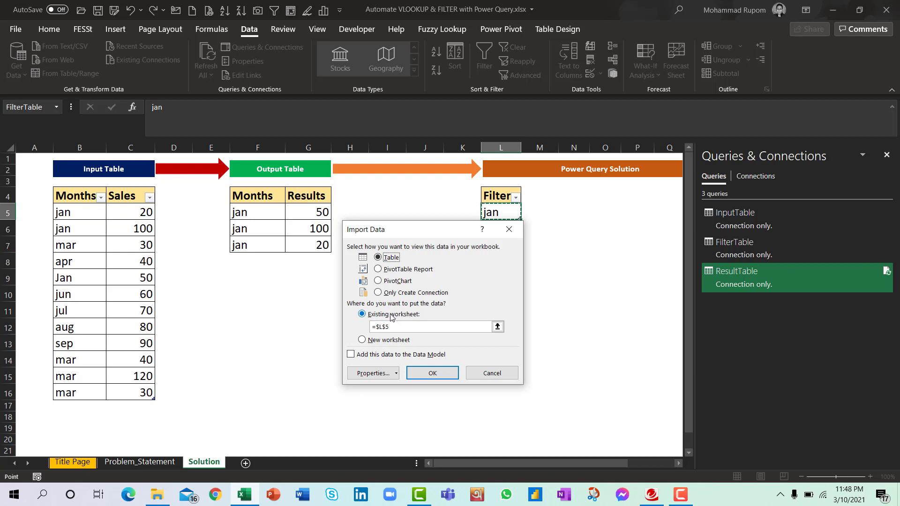
left_click(498, 326)
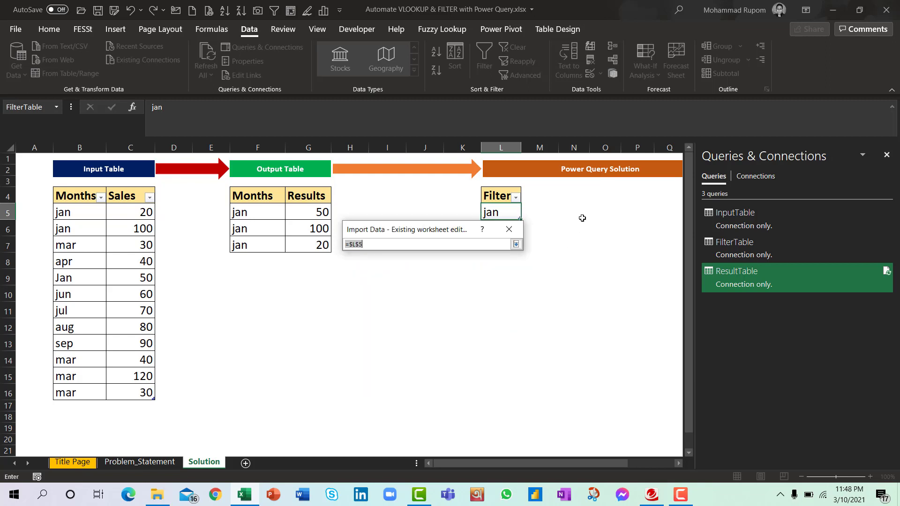
left_click(557, 196)
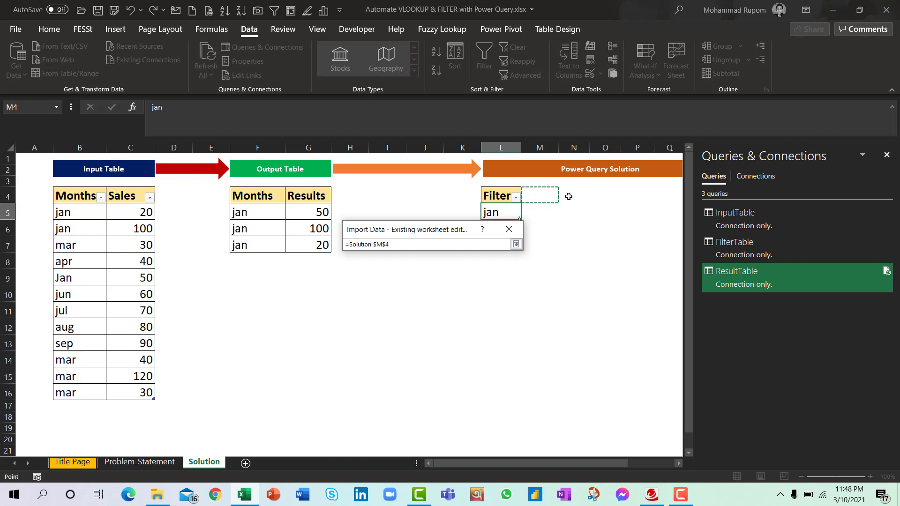
left_click(570, 195)
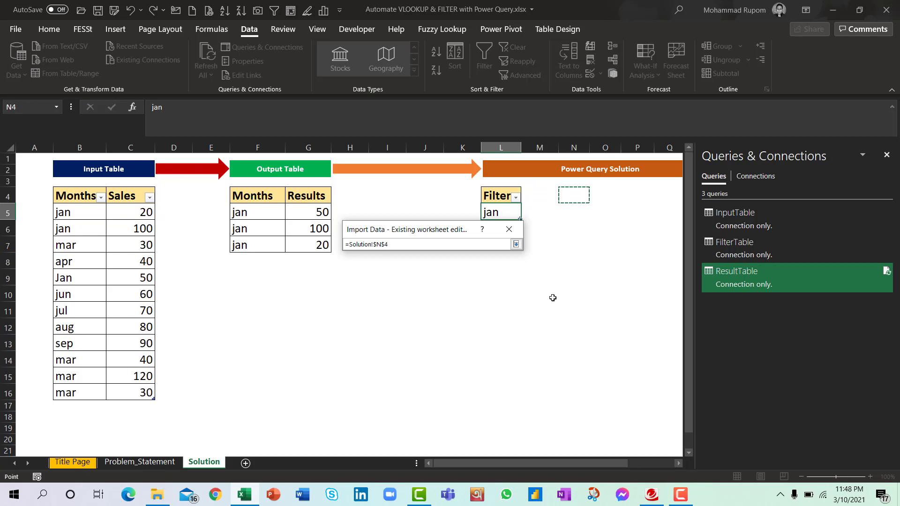
key("Return")
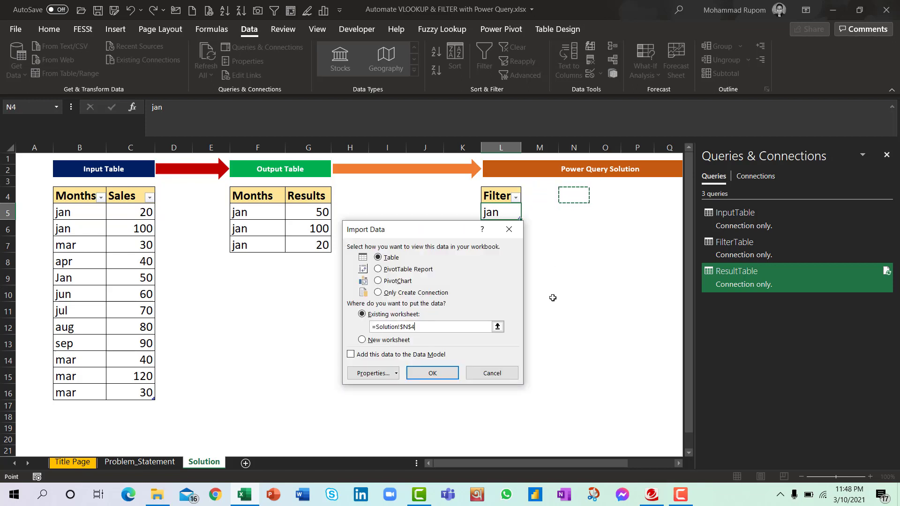
left_click(440, 372)
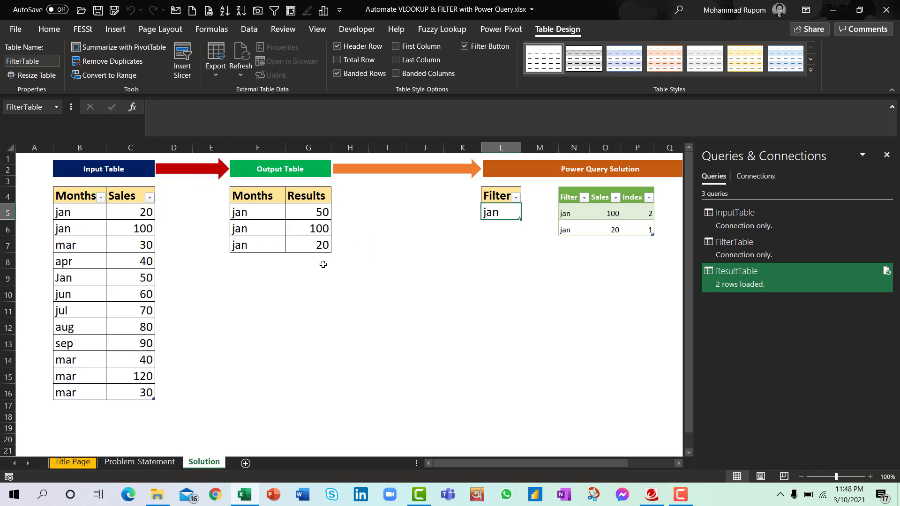
- Compare the jan rows of the Output Table with the loaded query result and the Jan entry in cell B9
left_click_drag(239, 210, 295, 244)
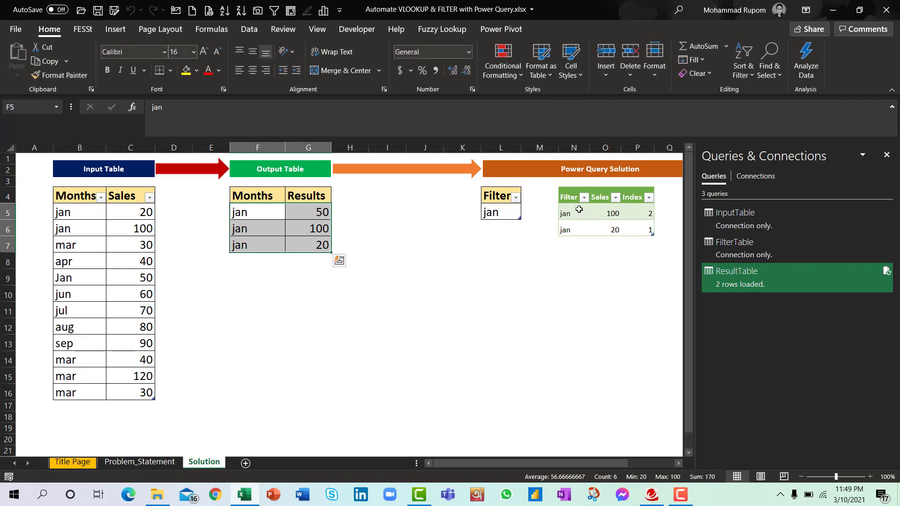
left_click_drag(568, 212, 644, 230)
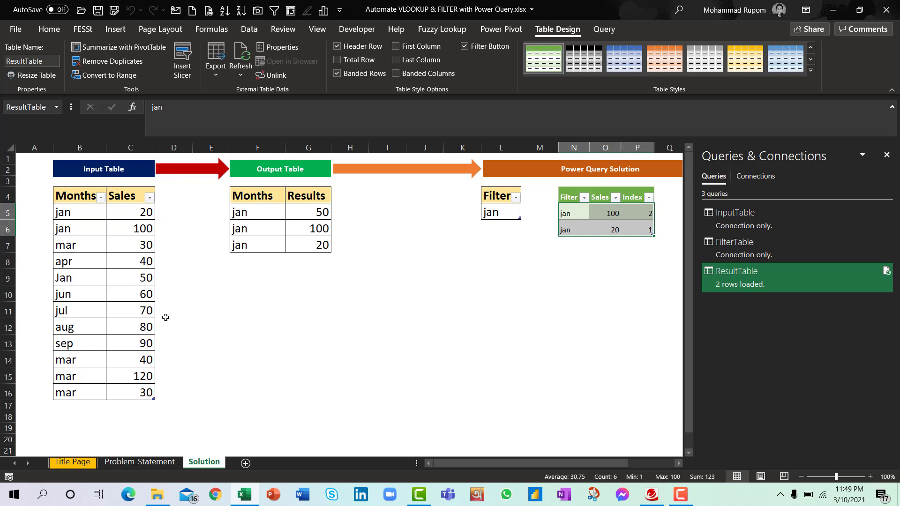
left_click(67, 277)
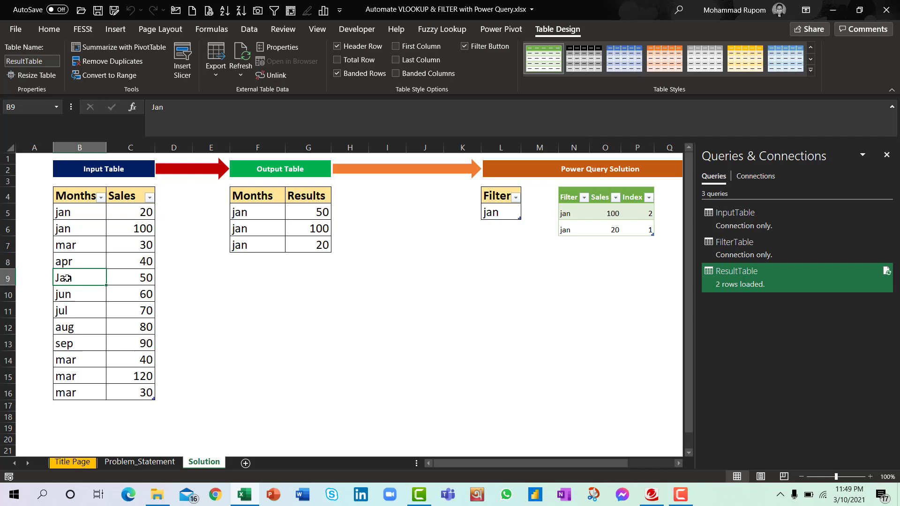
- Highlight the three January rows of the Input Table, B5:C6 and B9:C9, with yellow fill
left_click_drag(89, 278, 132, 278)
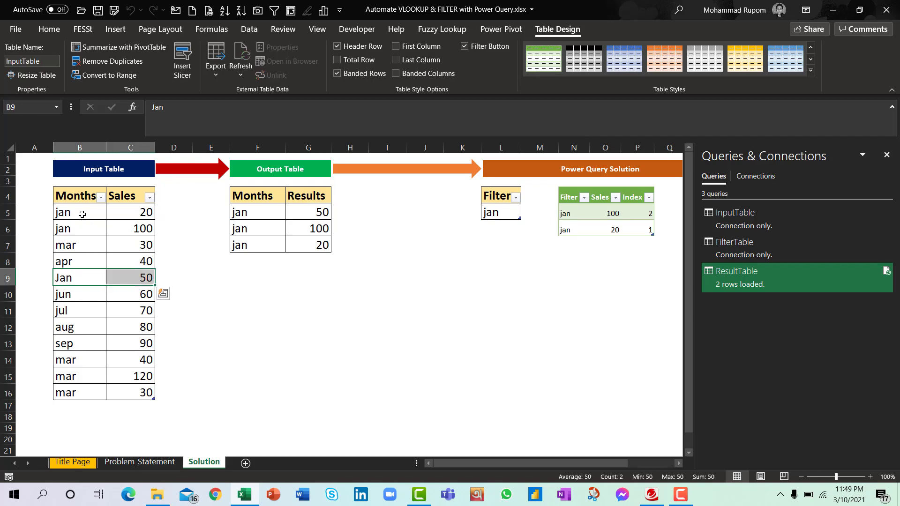
left_click_drag(82, 214, 126, 228)
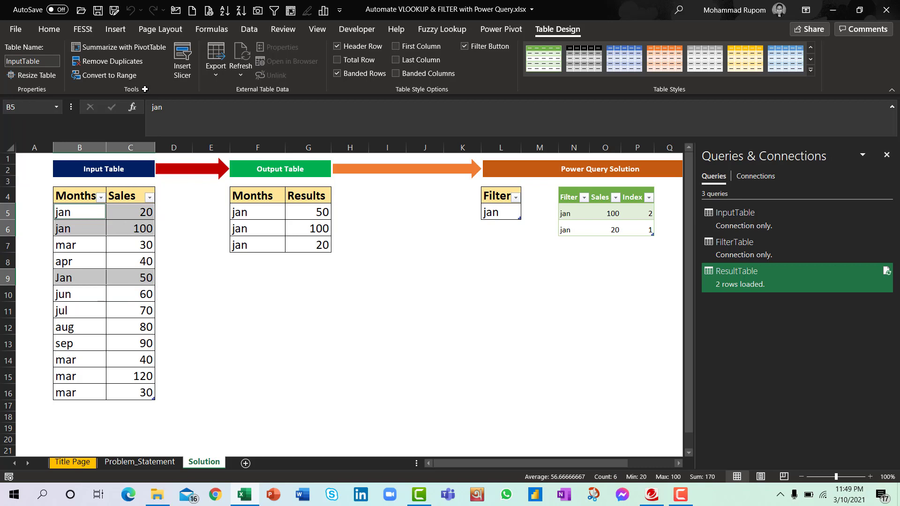
left_click(46, 30)
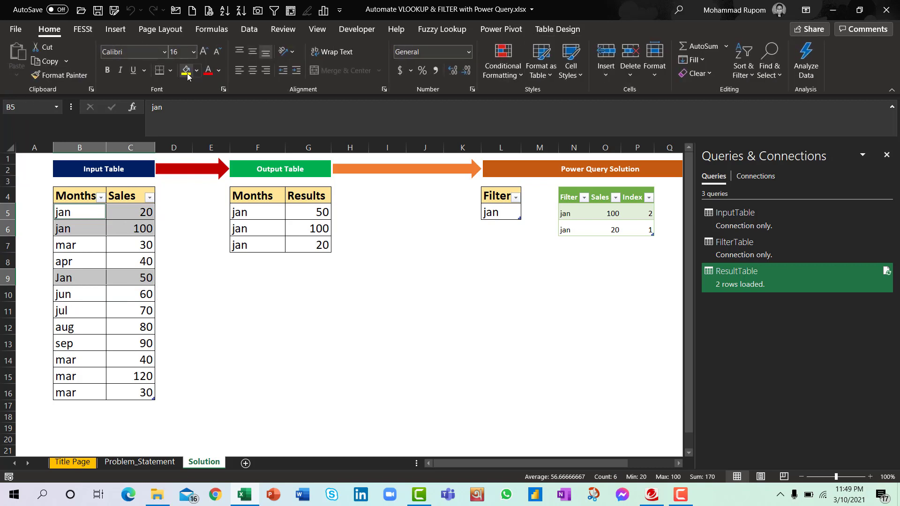
left_click(187, 75)
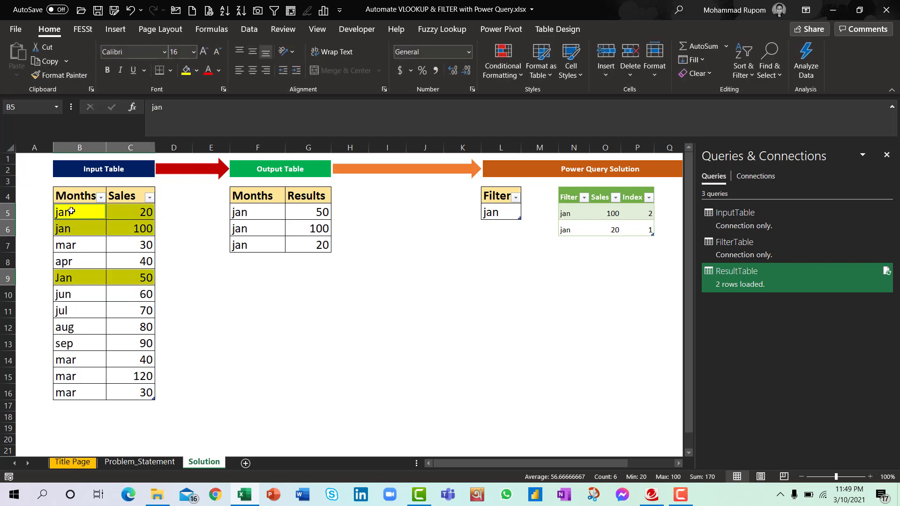
- Compare the lowercase jan entries in B5:B6, the query result and the Filter cell with the Jan entry in B9
left_click_drag(71, 211, 71, 229)
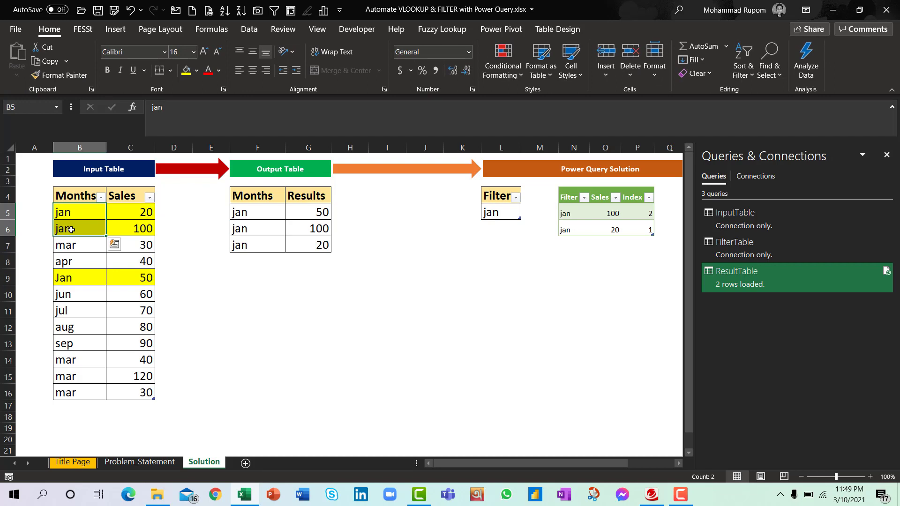
left_click(575, 210)
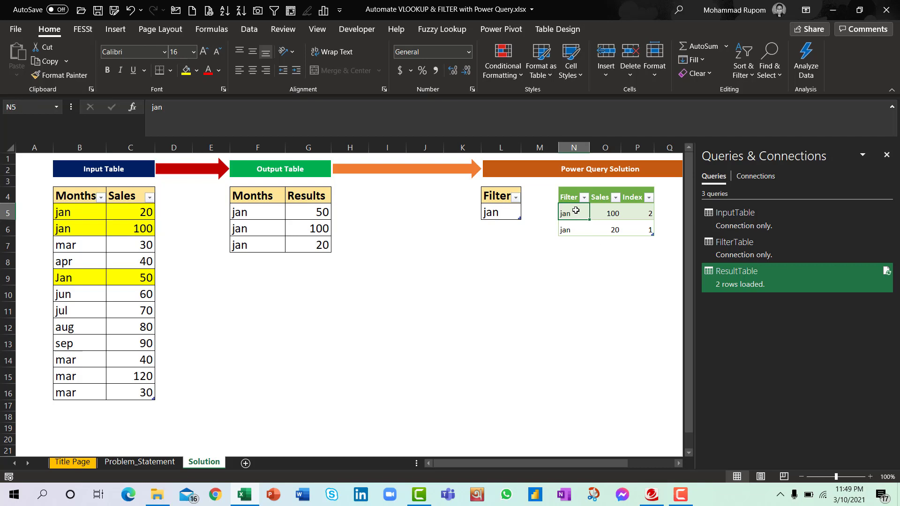
left_click_drag(575, 210, 565, 230)
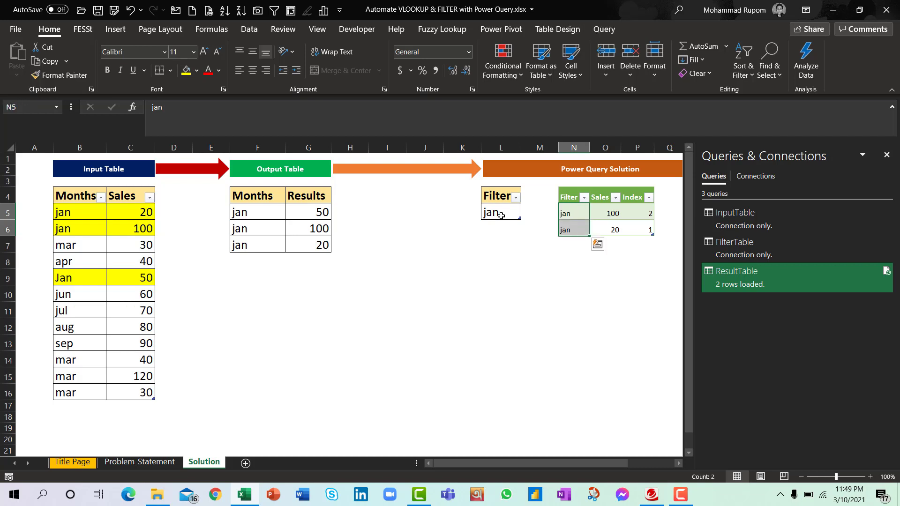
left_click(500, 215)
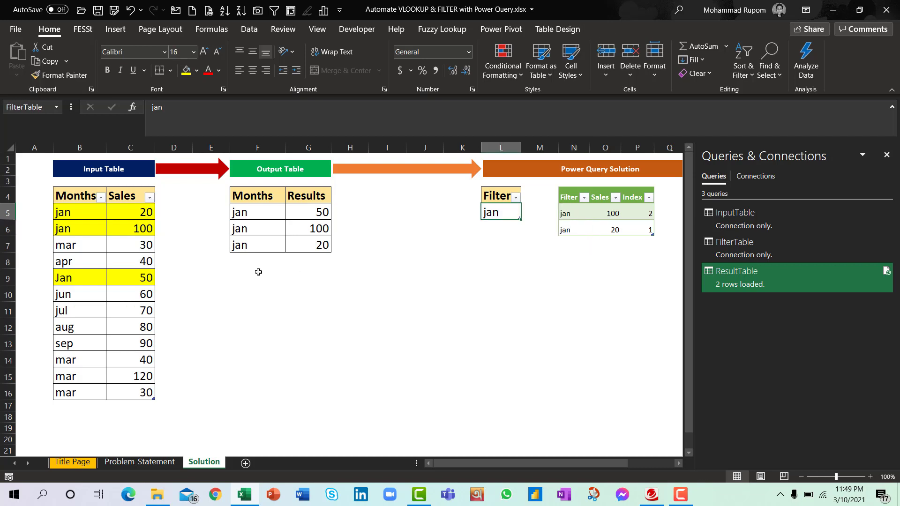
left_click(68, 278)
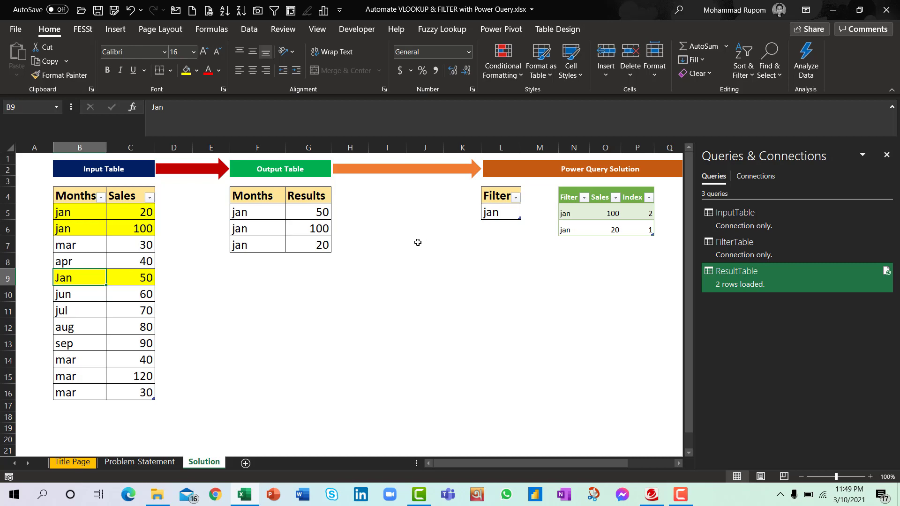
- Open the InputTable query for editing and apply Capitalize Each Word to its Months column
mouse_move(771, 225)
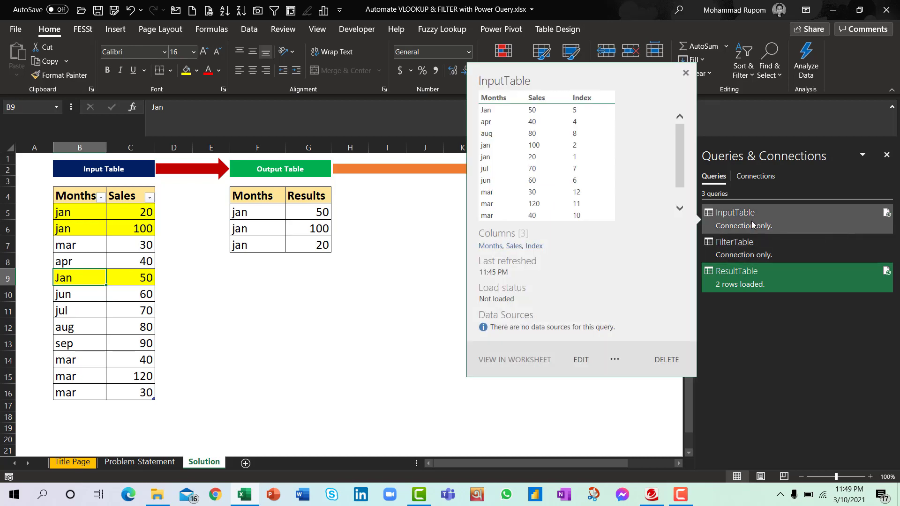
double_click(752, 222)
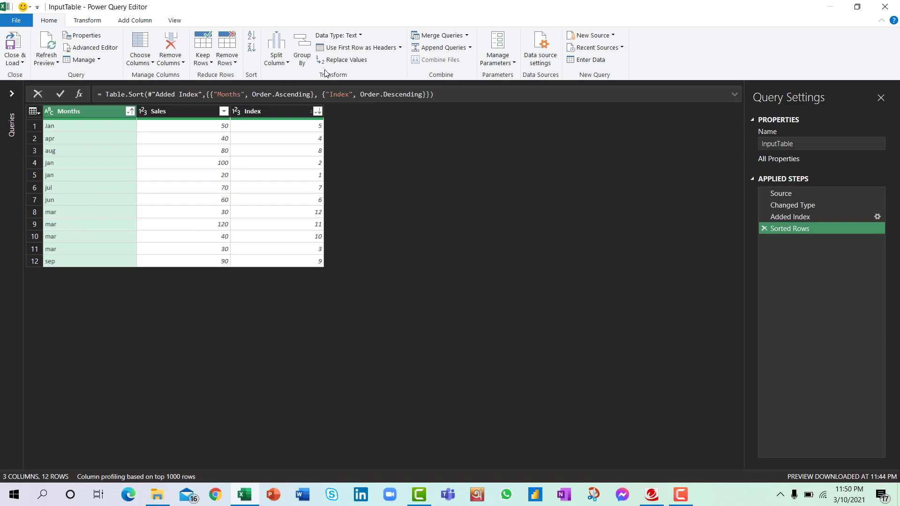
left_click(88, 21)
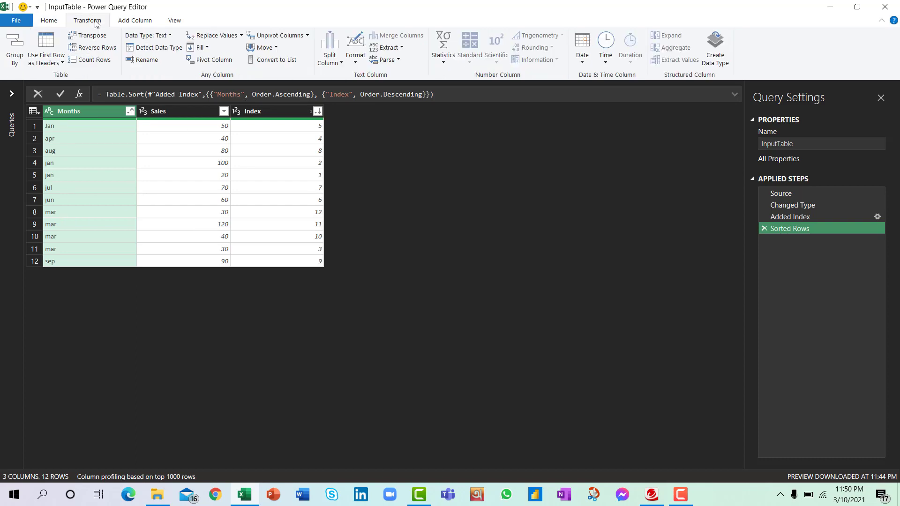
left_click(355, 66)
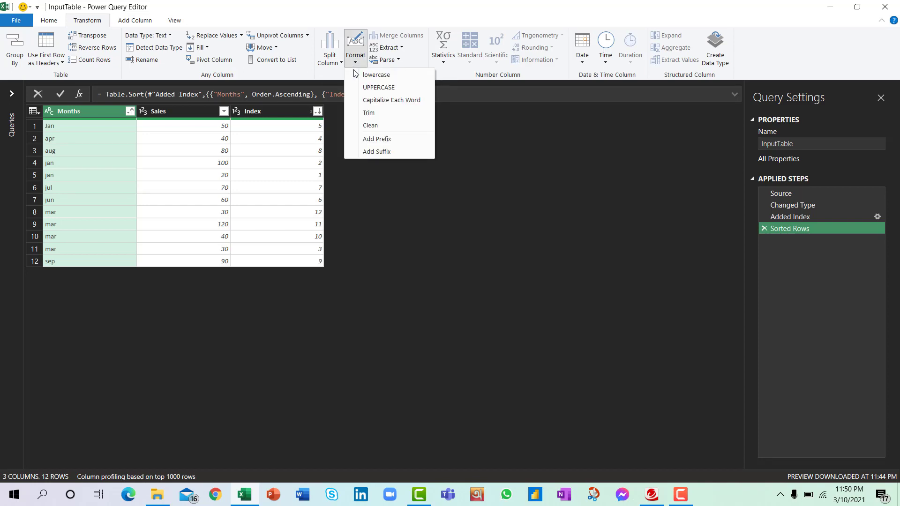
left_click(388, 100)
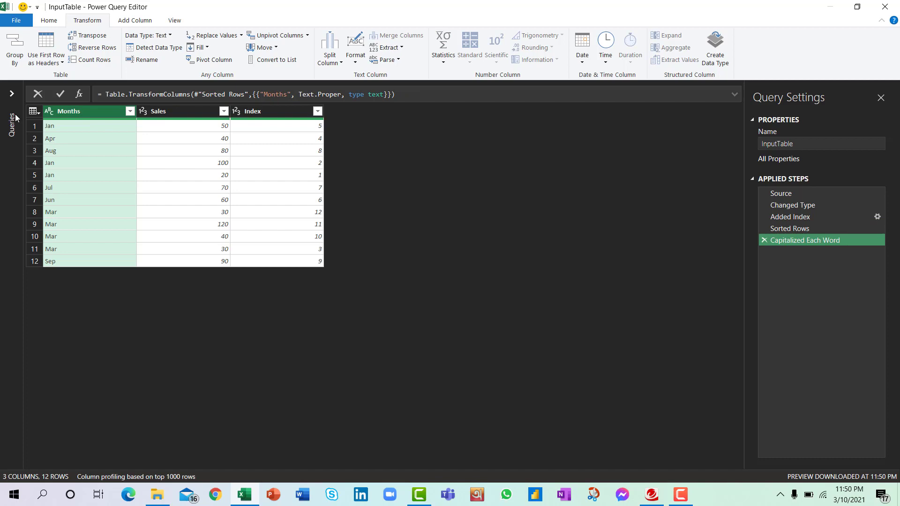
- Apply Capitalize Each Word to the Filter column of the FilterTable query
left_click(11, 95)
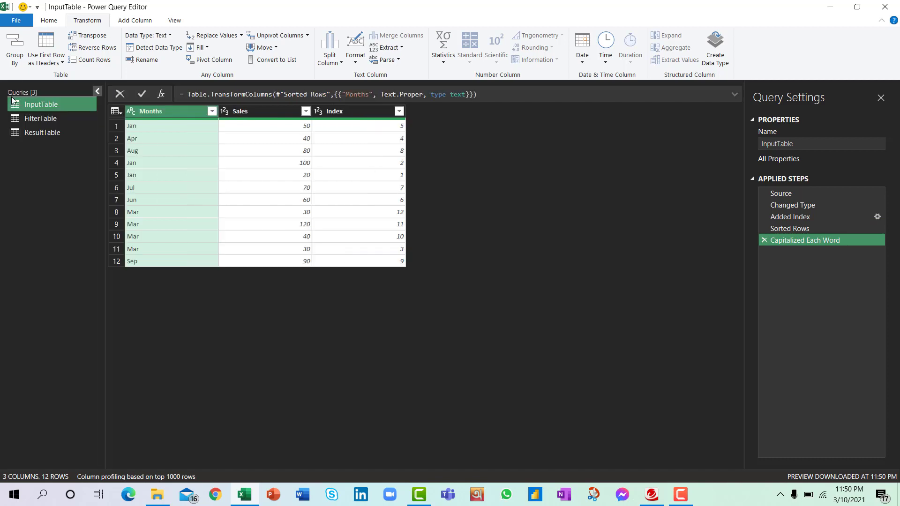
left_click(46, 119)
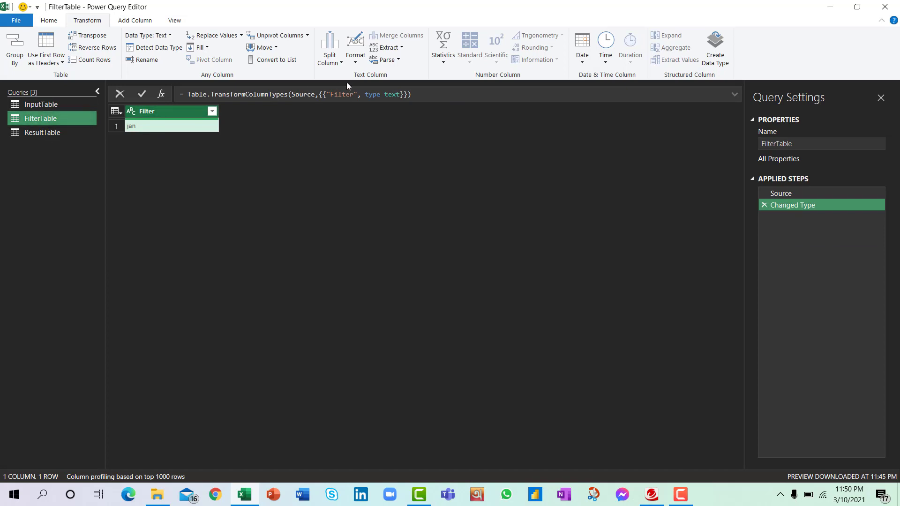
left_click(355, 53)
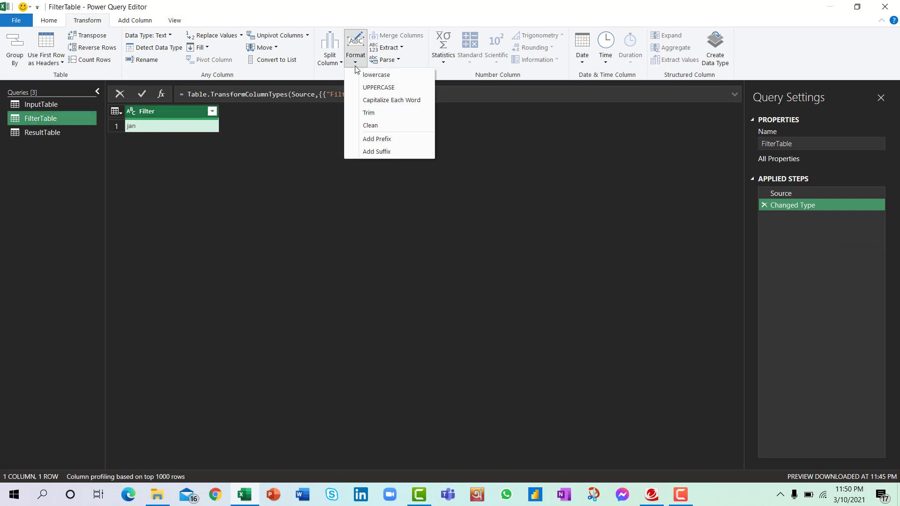
left_click(371, 100)
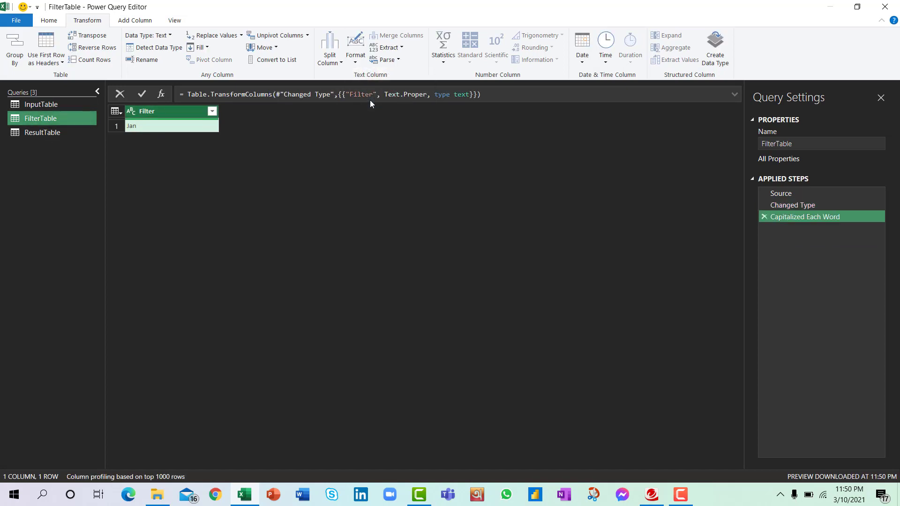
- Close and load the edited queries after checking ResultTable, and refresh the loaded result table on the Solution worksheet
left_click(68, 133)
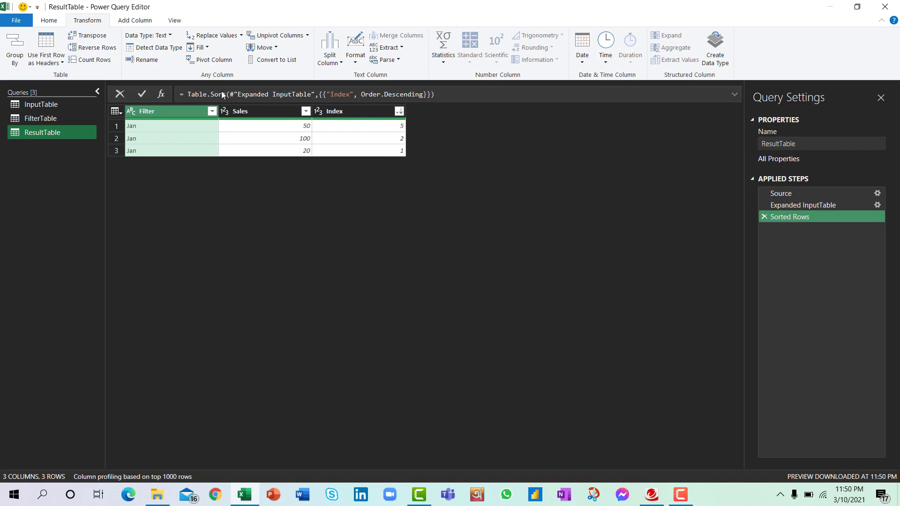
left_click(58, 22)
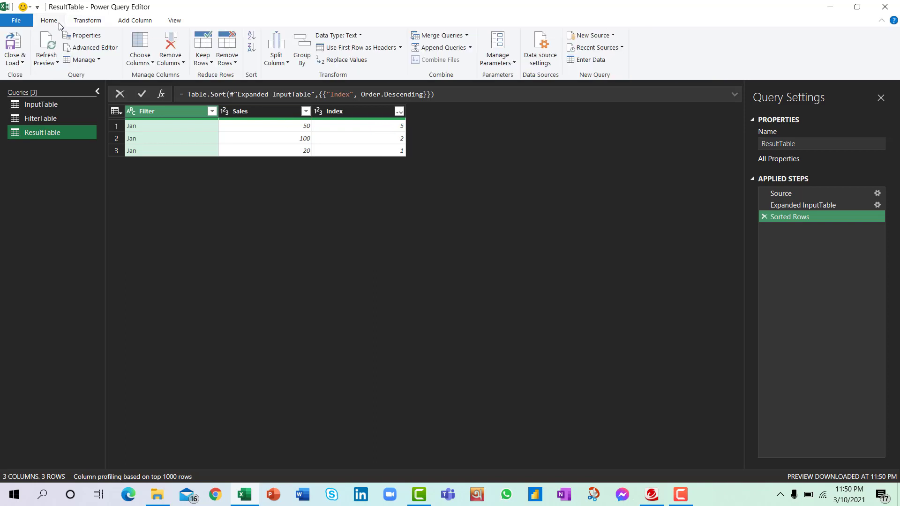
left_click(18, 63)
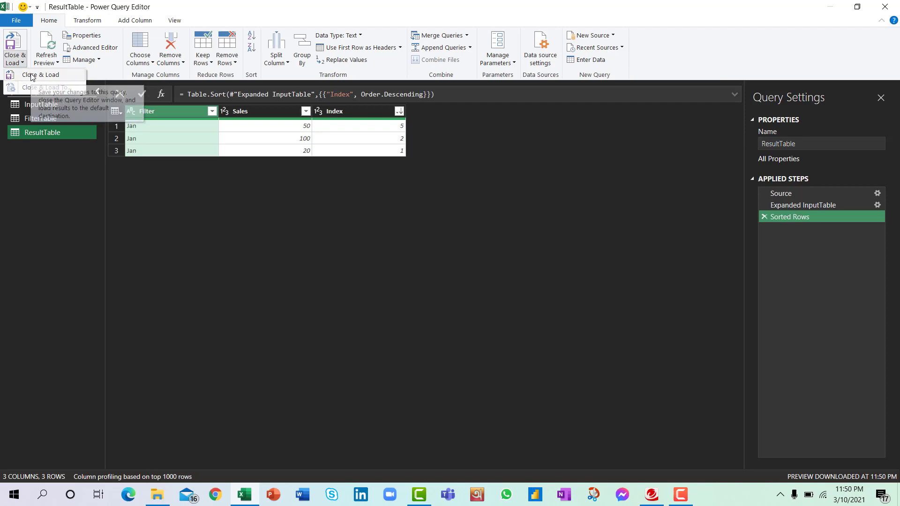
left_click(32, 76)
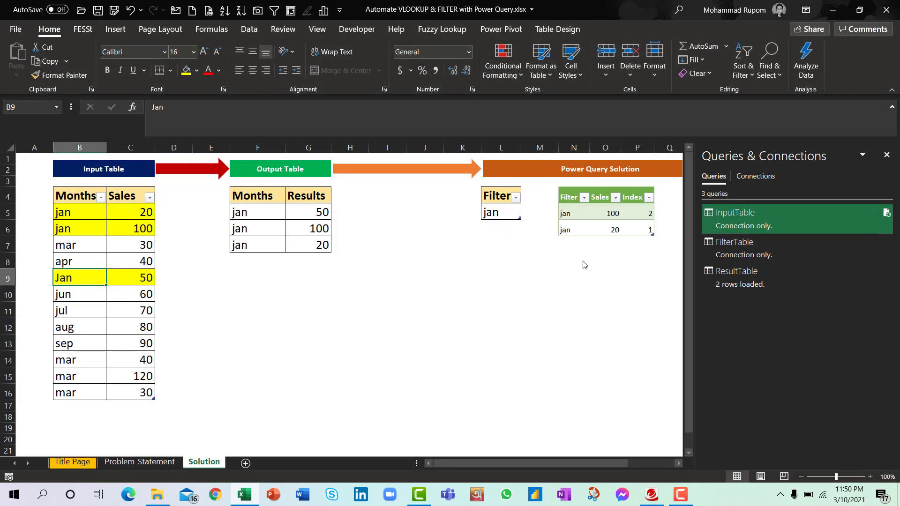
right_click(585, 228)
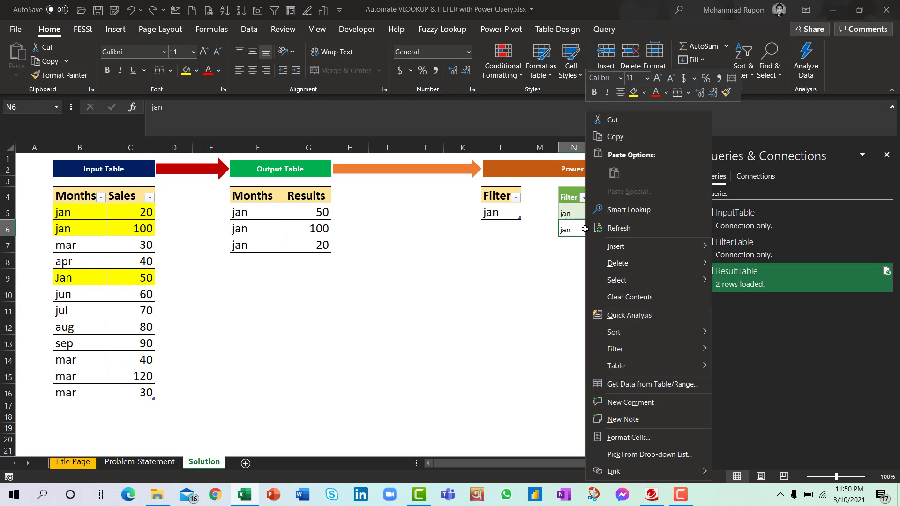
left_click(618, 228)
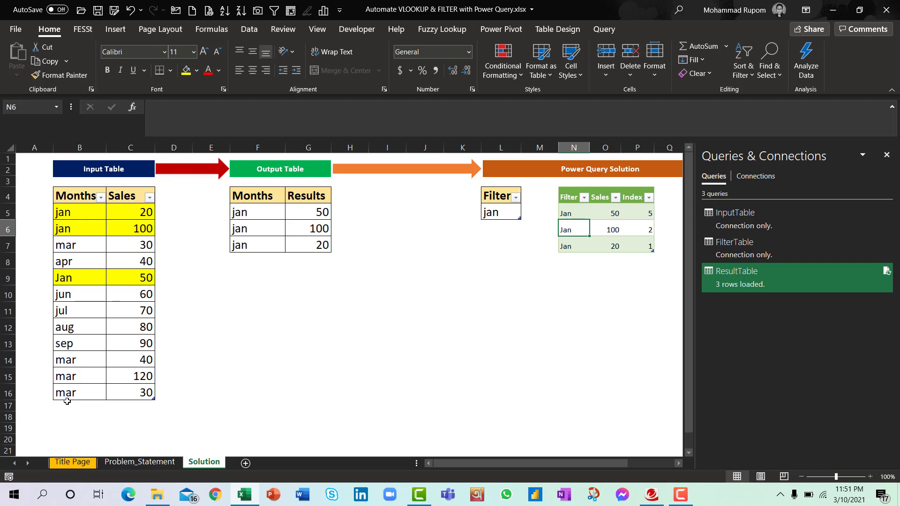
- Set the Filter table value in L5 to mar and refresh the query result table
left_click(496, 213)
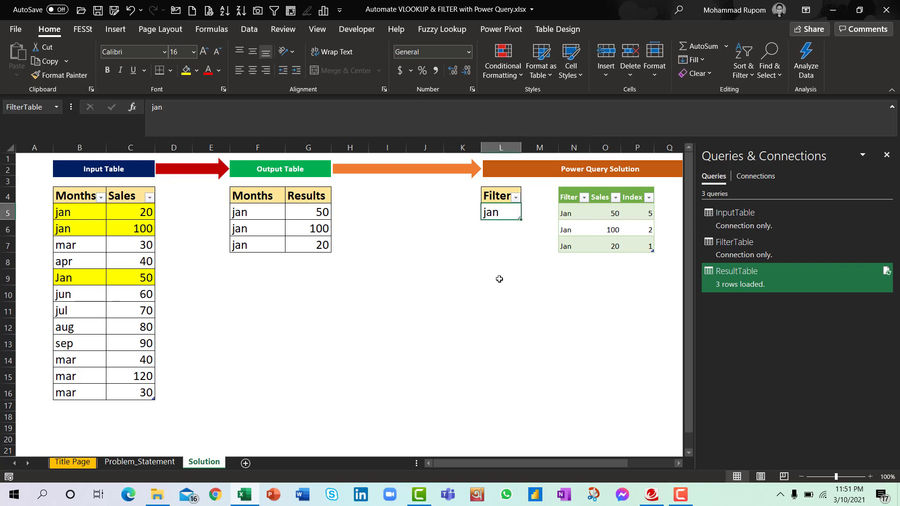
type("mar")
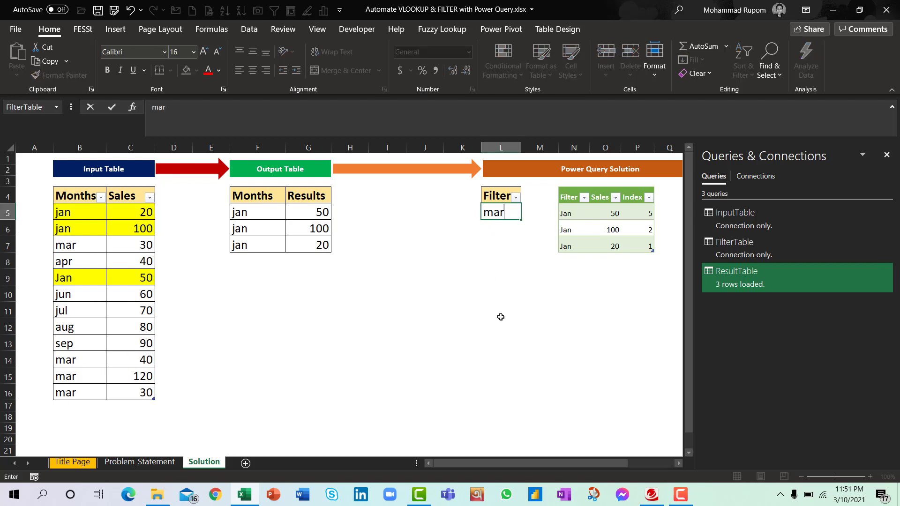
key("Return")
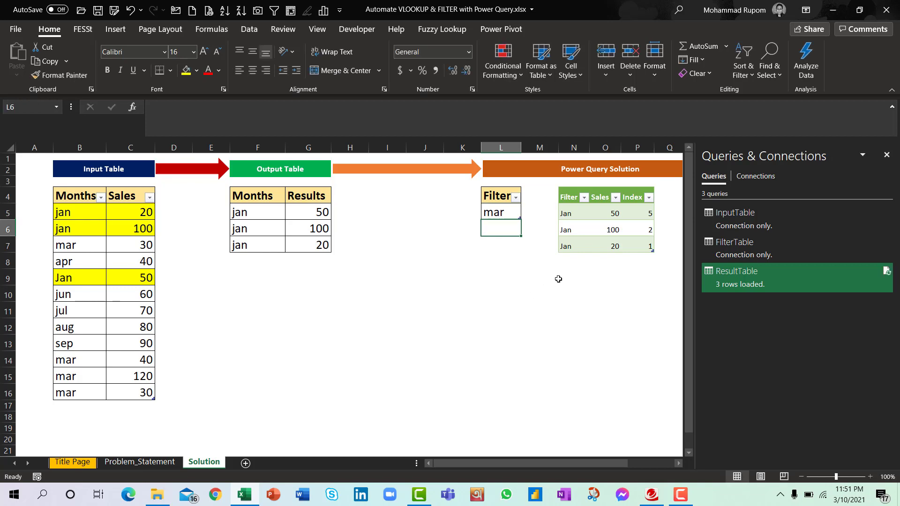
right_click(572, 230)
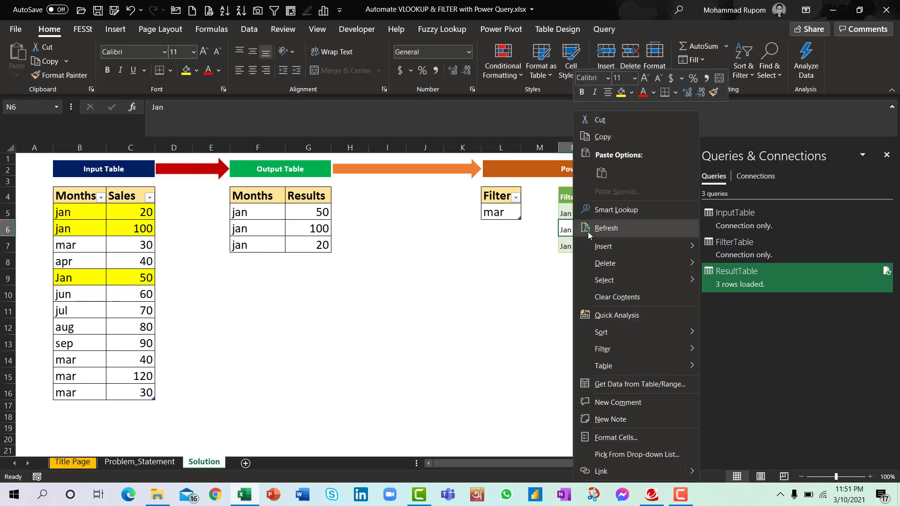
left_click(600, 228)
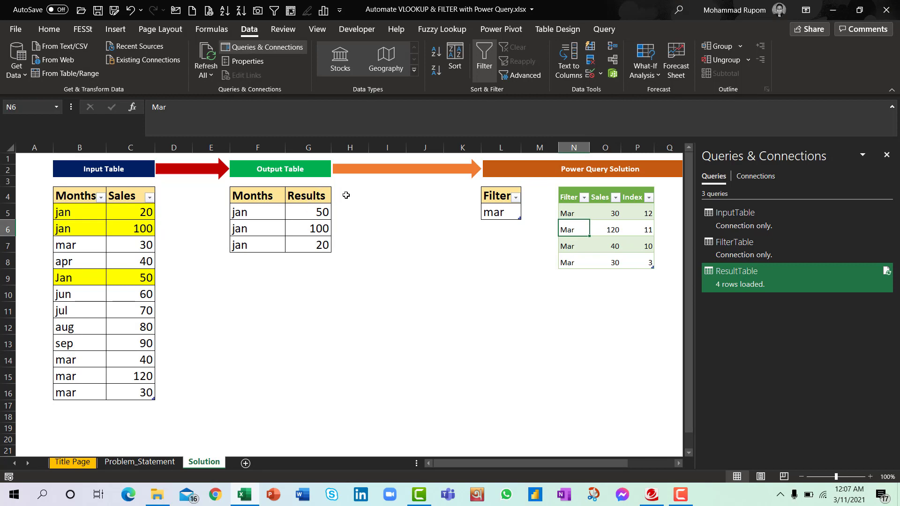
- Remove the Index column from the ResultTable query and load the change back to the worksheet
left_click_drag(344, 194, 344, 249)
left_click_drag(635, 197, 638, 257)
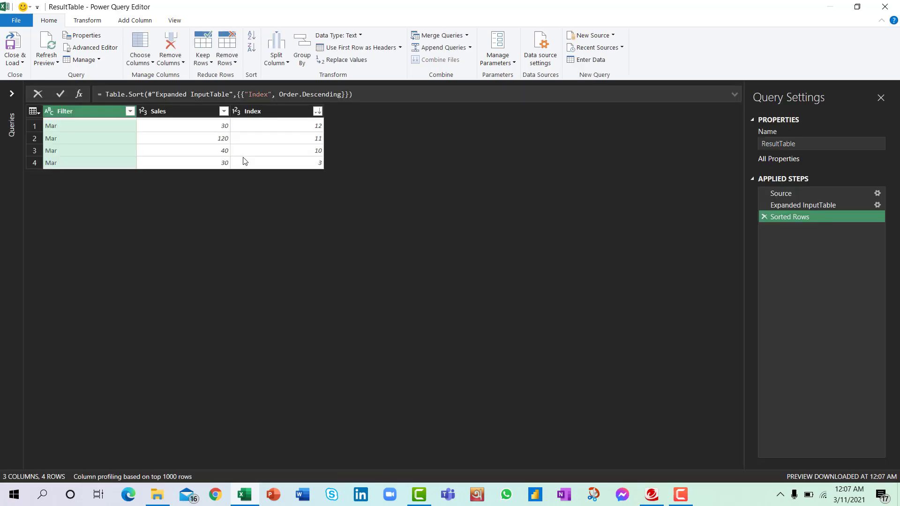
left_click(272, 112)
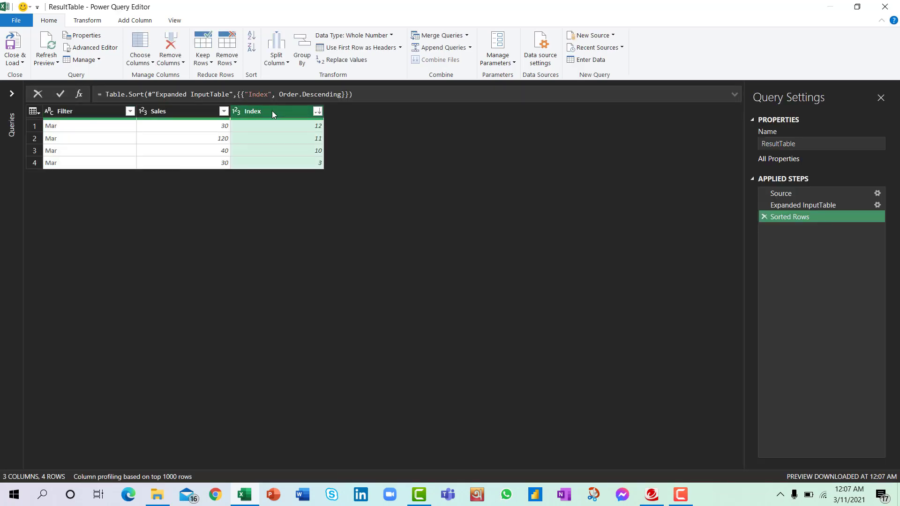
key("Delete")
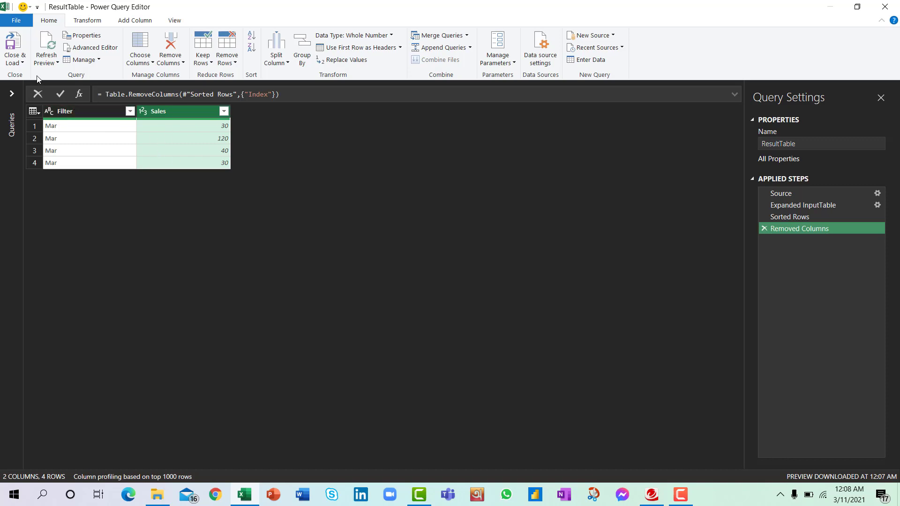
left_click(15, 62)
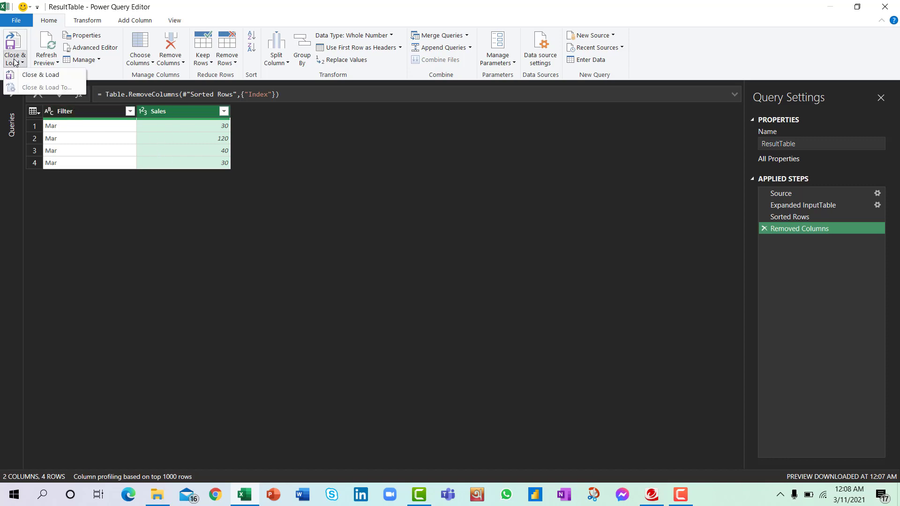
left_click(30, 76)
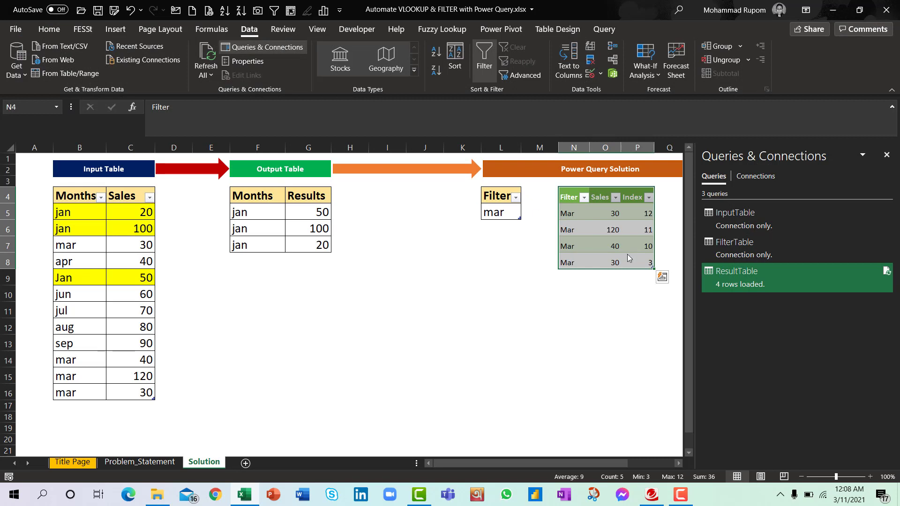
- Set the Filter table value in L5 to jan and refresh the query result table
left_click(502, 214)
type("jan")
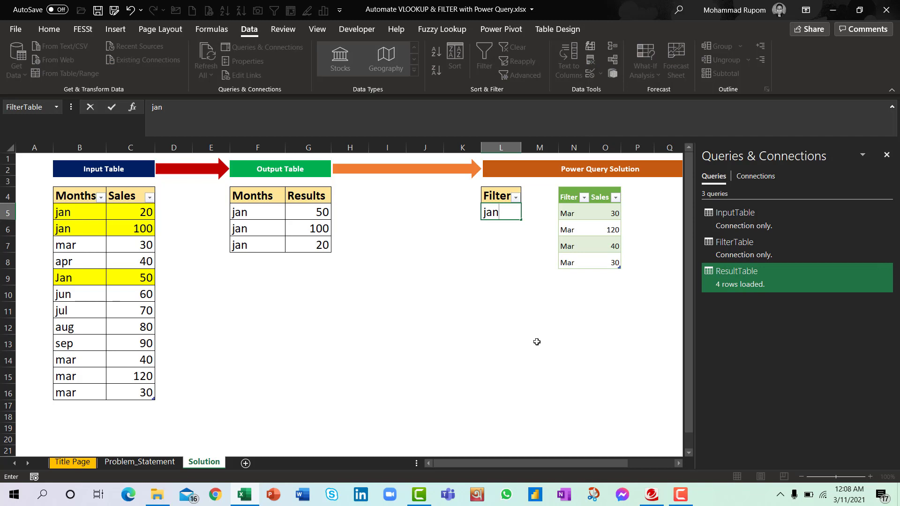
key("Return")
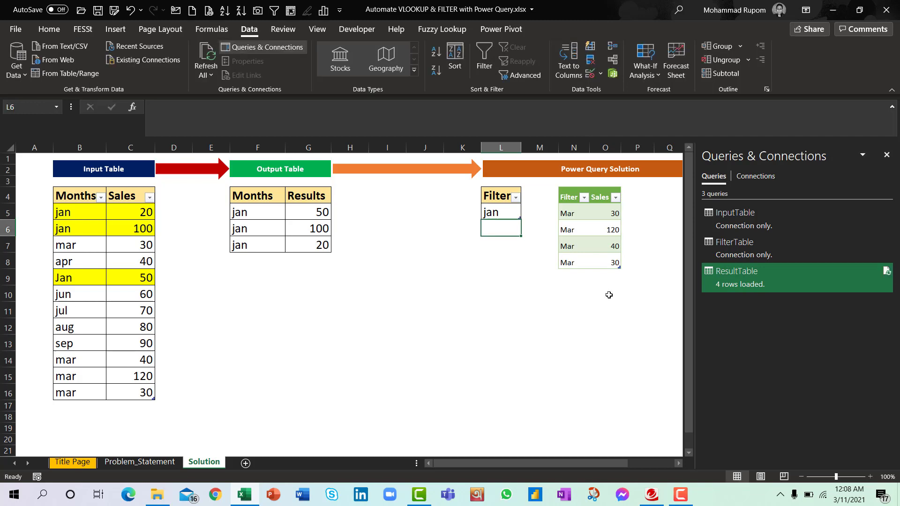
right_click(588, 229)
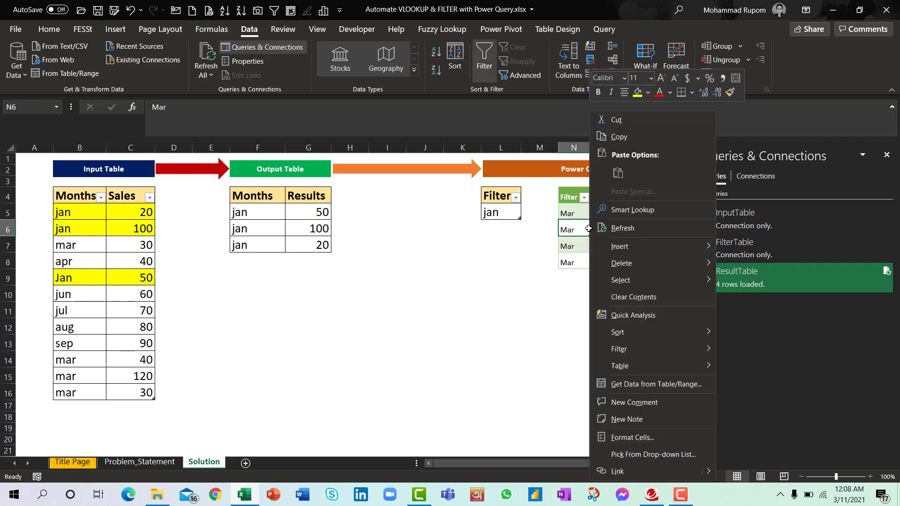
left_click(630, 233)
- Compare the Sales values in the query result with the Input Table sales and the Output Table's Results column
left_click_drag(611, 213, 608, 246)
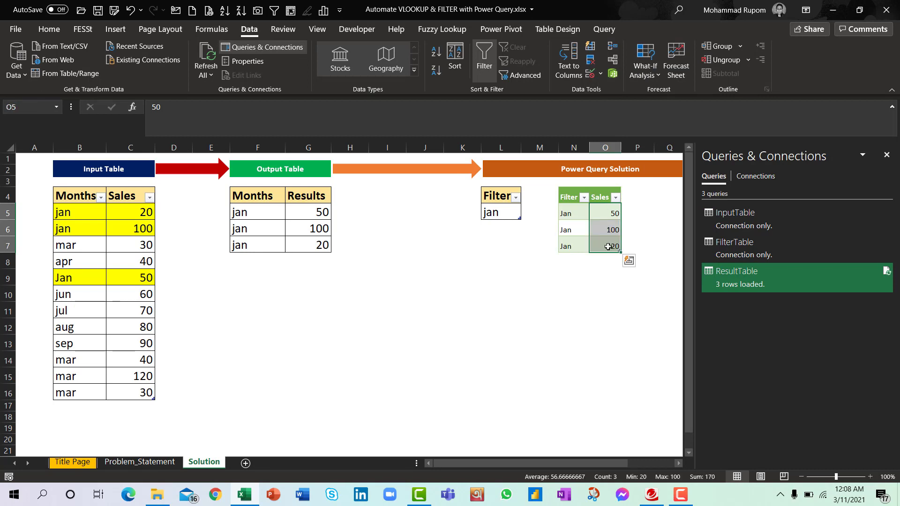
left_click_drag(143, 283, 135, 214)
left_click(301, 214)
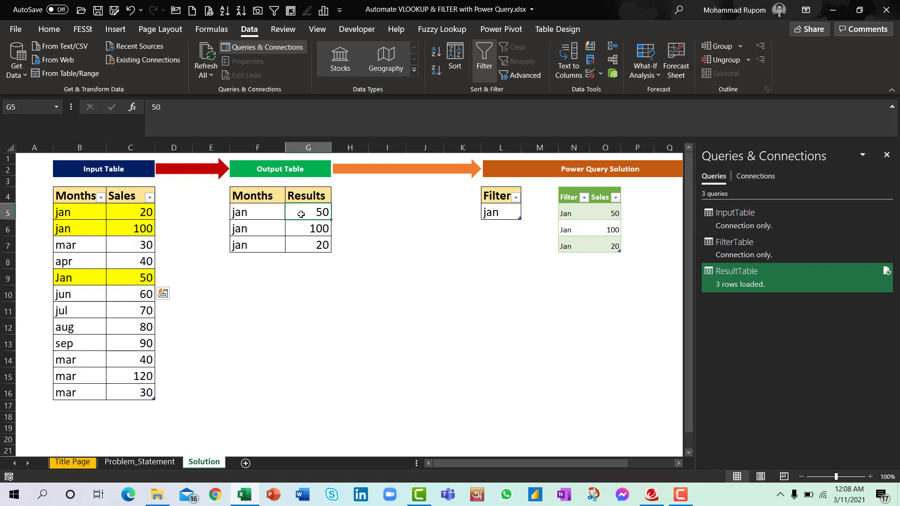
left_click_drag(300, 214, 301, 246)
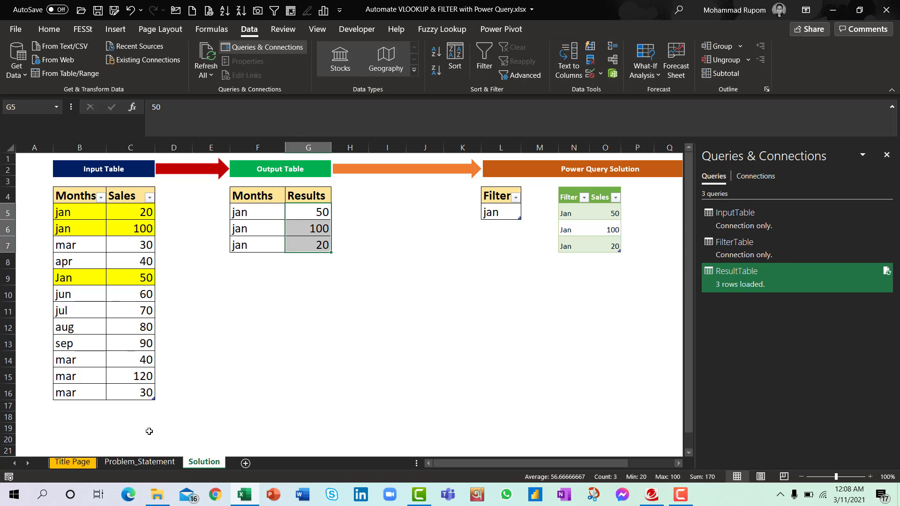
- Show the Title Page worksheet and close the Queries & Connections pane
left_click(73, 462)
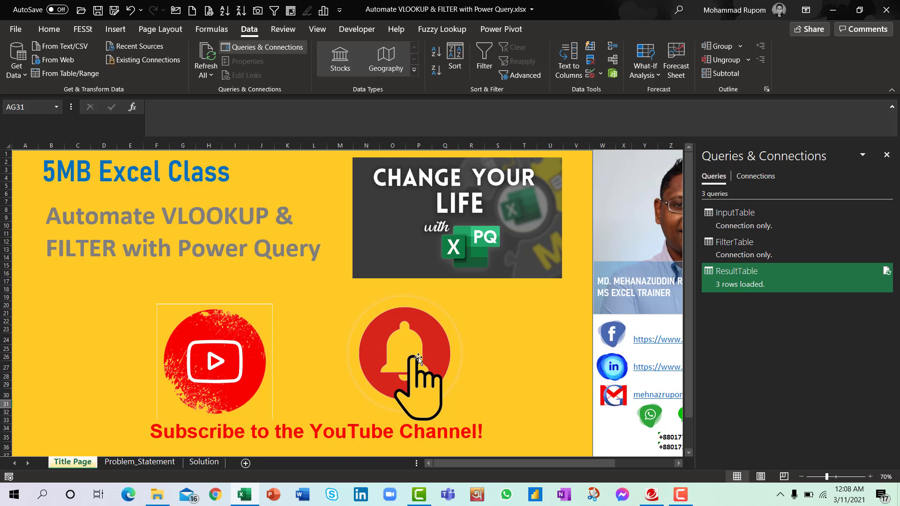
left_click(886, 155)
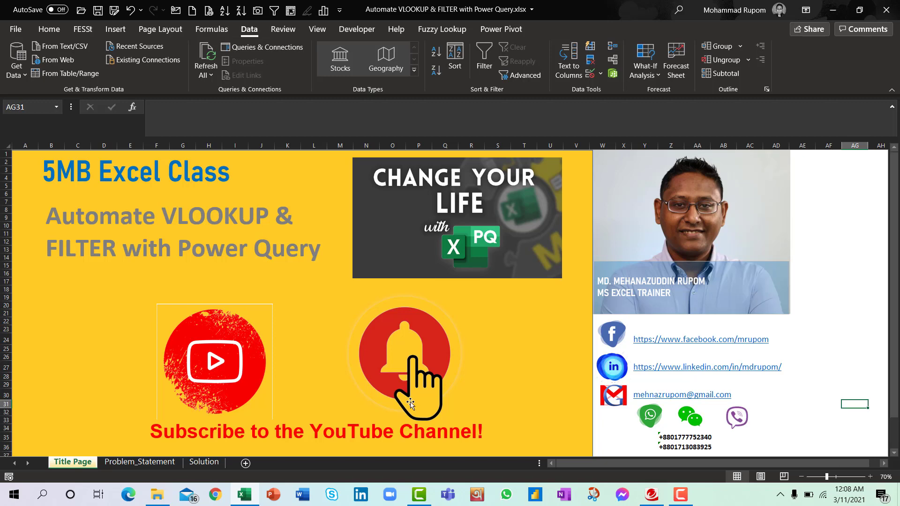